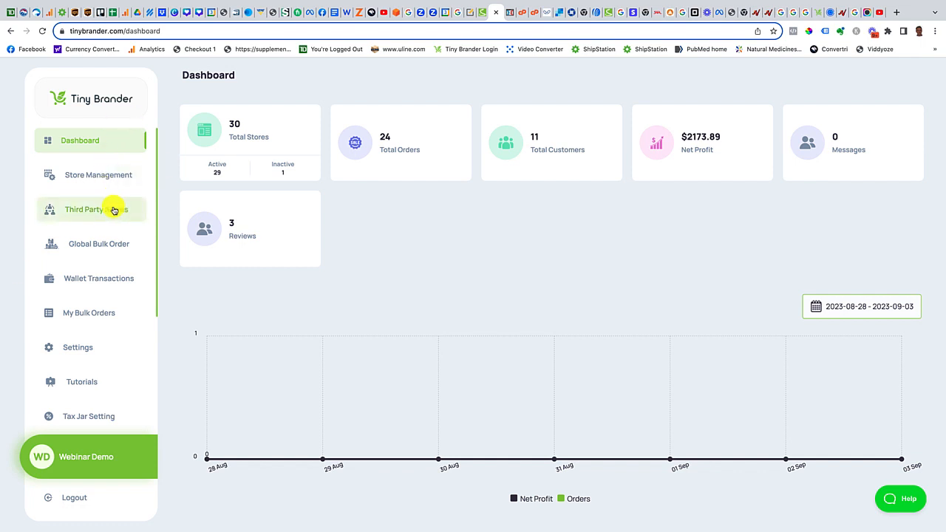
- Start a new third-party store and name it with the owner's first name followed by "Test Click Funnelt"
click(82, 211)
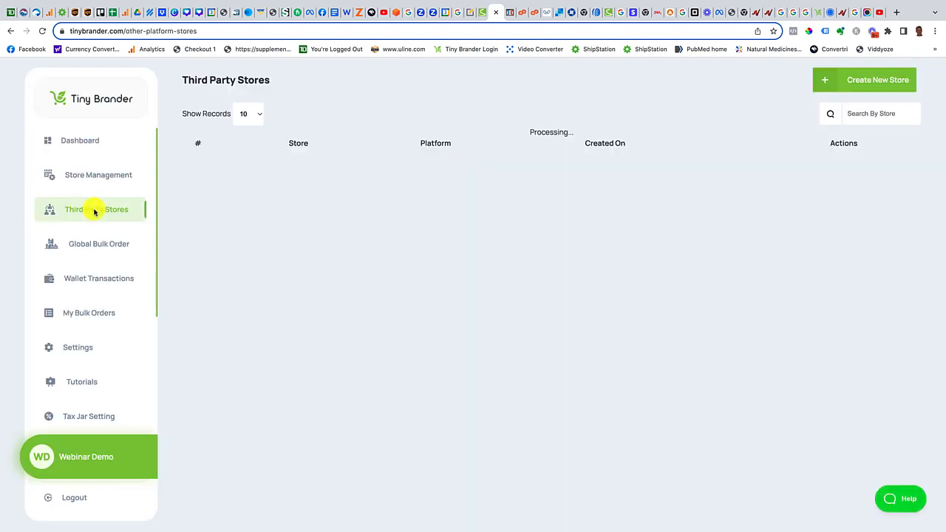
click(867, 83)
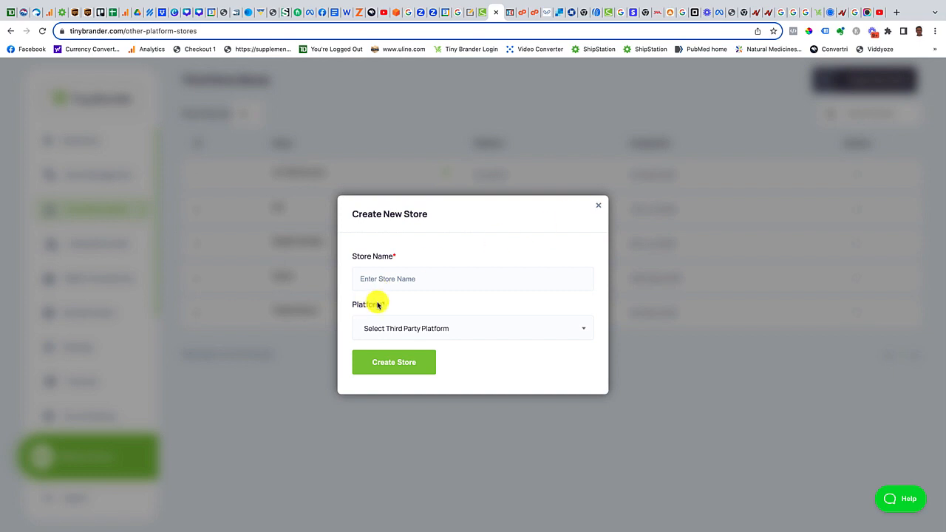
click(391, 278)
text(Jon)
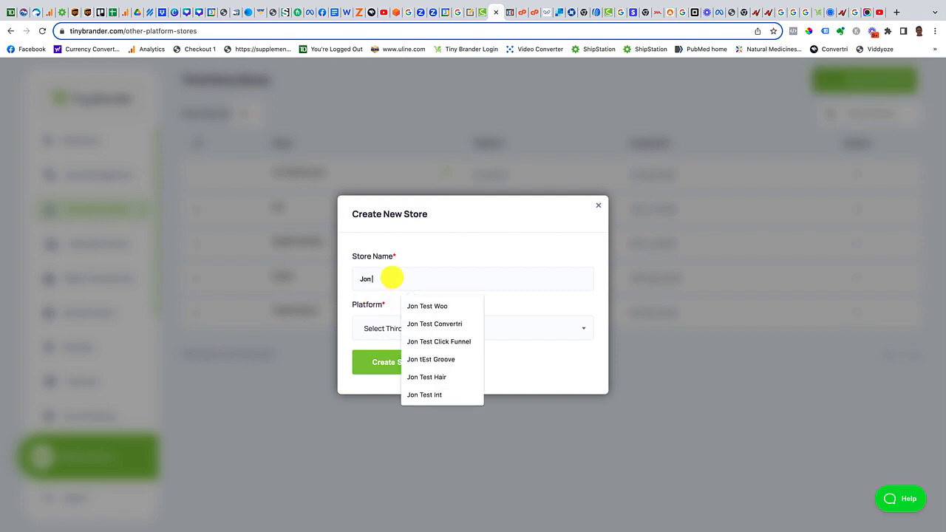
text( TEst Clikc)
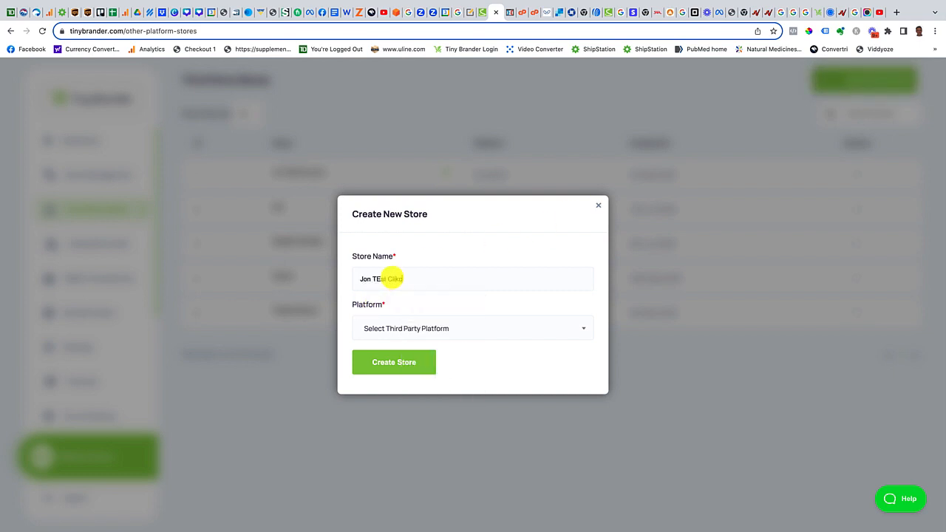
key(BackSpace)
key(BackSpace)
key(BackSpace)
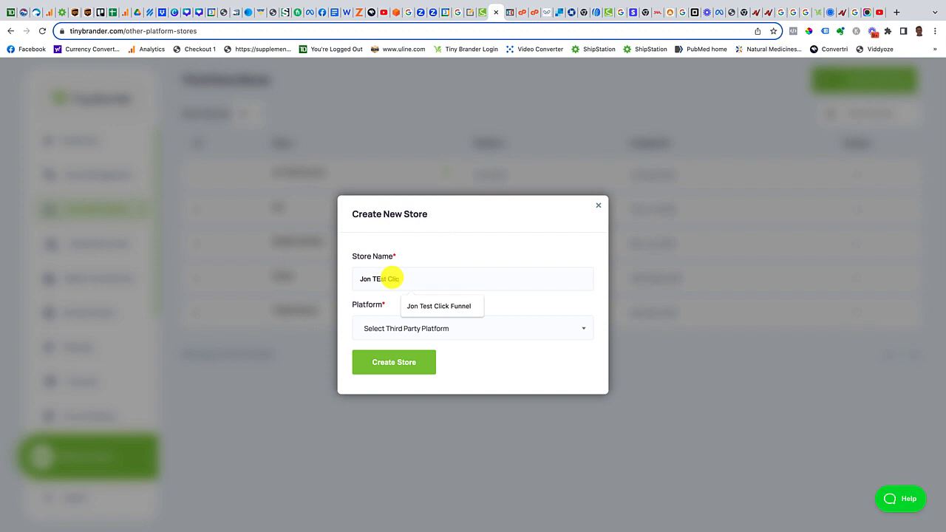
text(ick Funnelt)
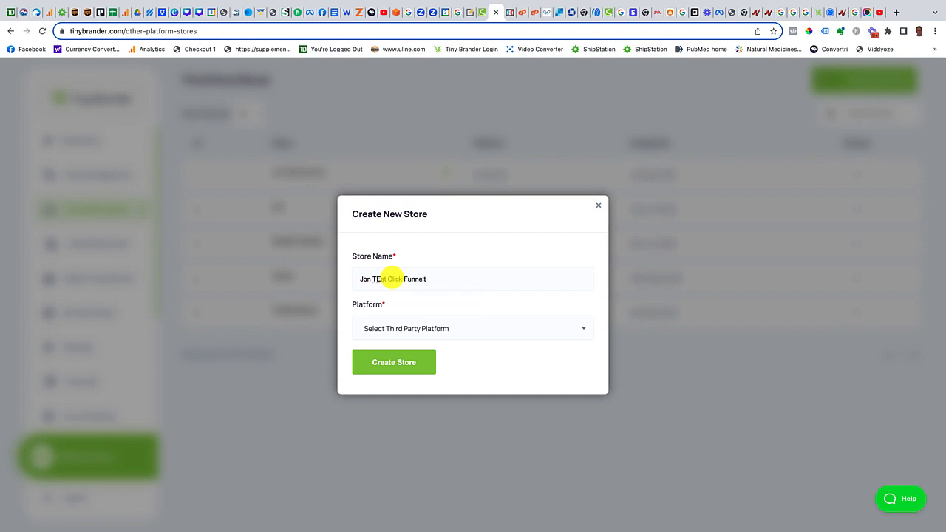
click(381, 279)
key(BackSpace)
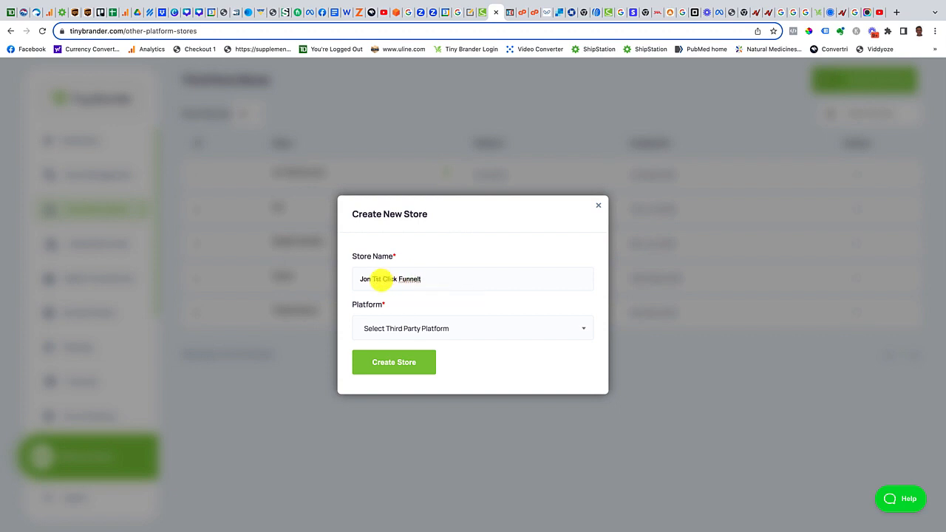
text(e)
- Set the new store's platform to Click Funnels and create the store
click(393, 328)
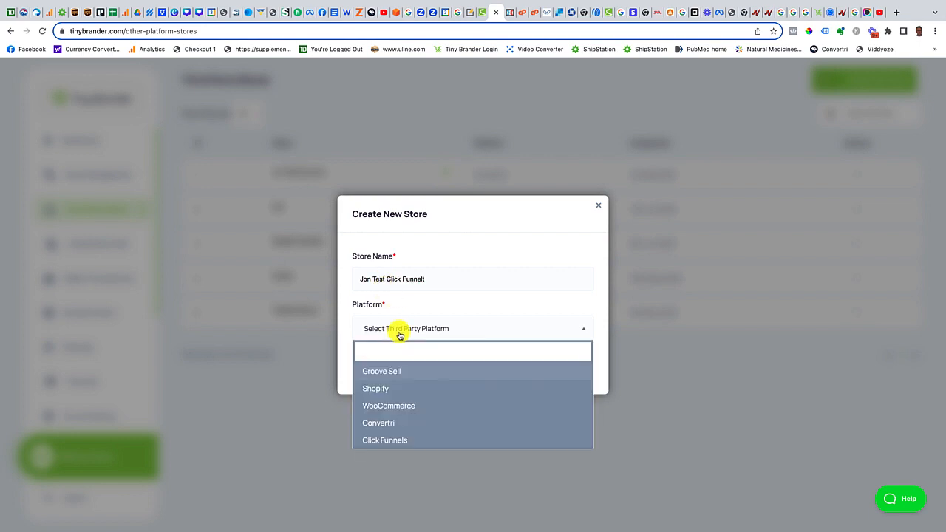
click(382, 439)
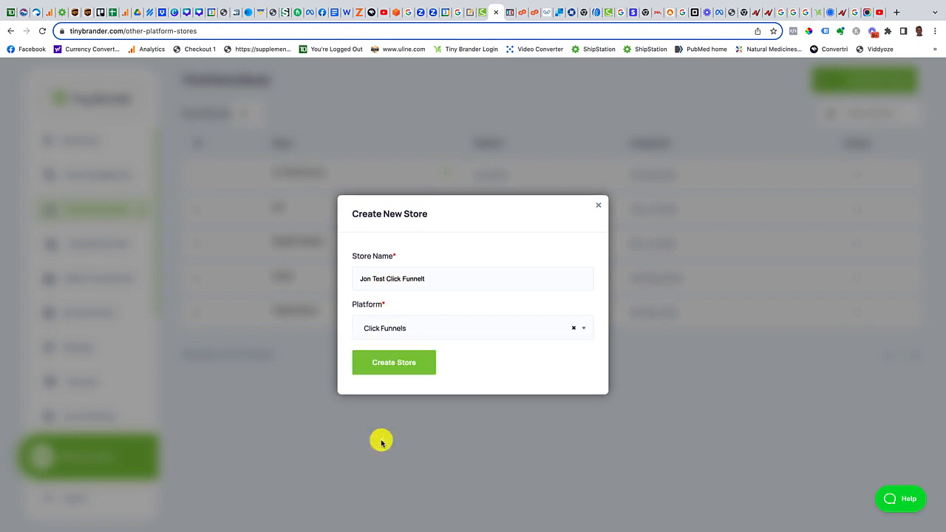
click(385, 361)
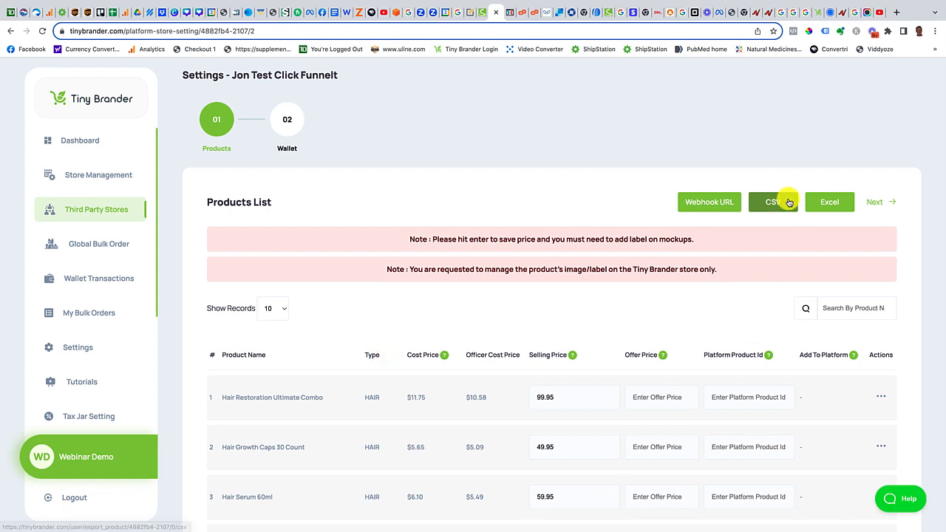
- Copy the new store's ClickFunnel webhook URL and switch to the ClickFunnels workspace in a new browser tab
click(705, 202)
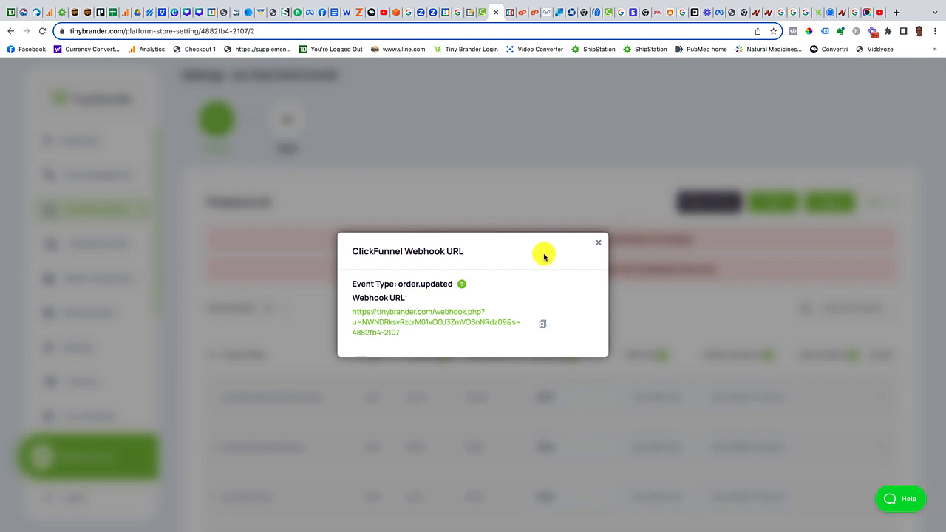
click(542, 328)
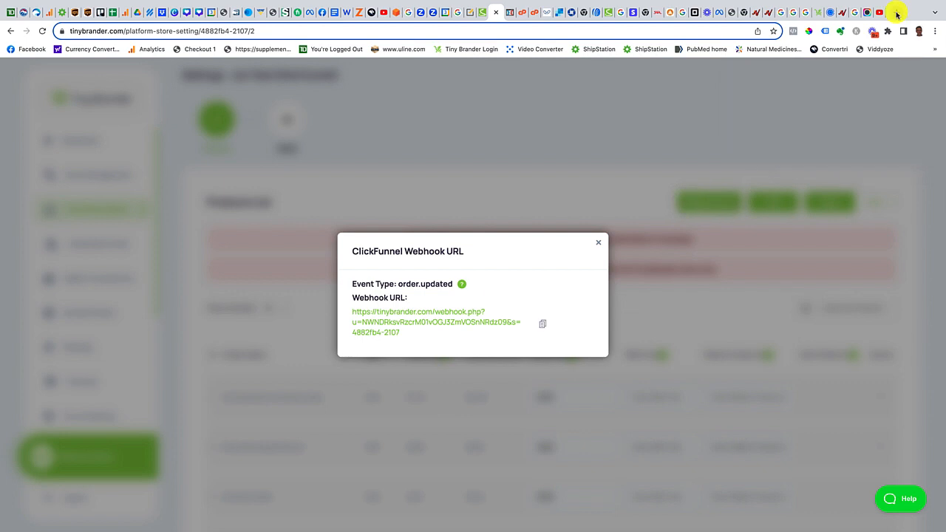
click(897, 14)
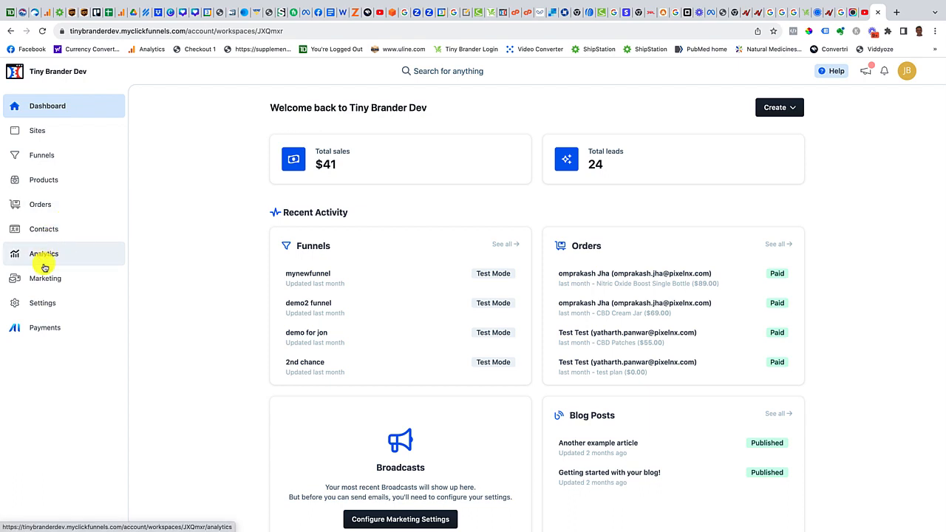
- Start a new webhook endpoint in the ClickFunnels workspace settings, named "Tiny Brander Integration", with the copied webhook URL
click(43, 303)
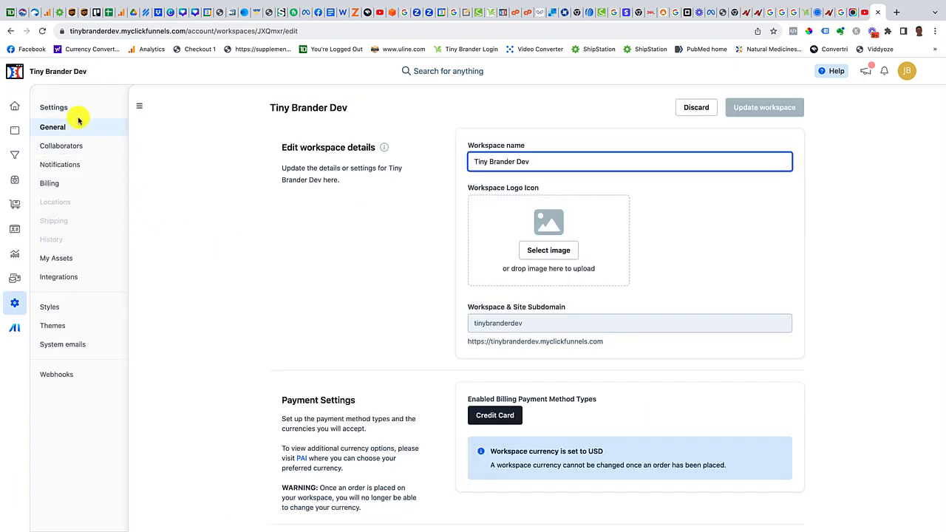
click(66, 377)
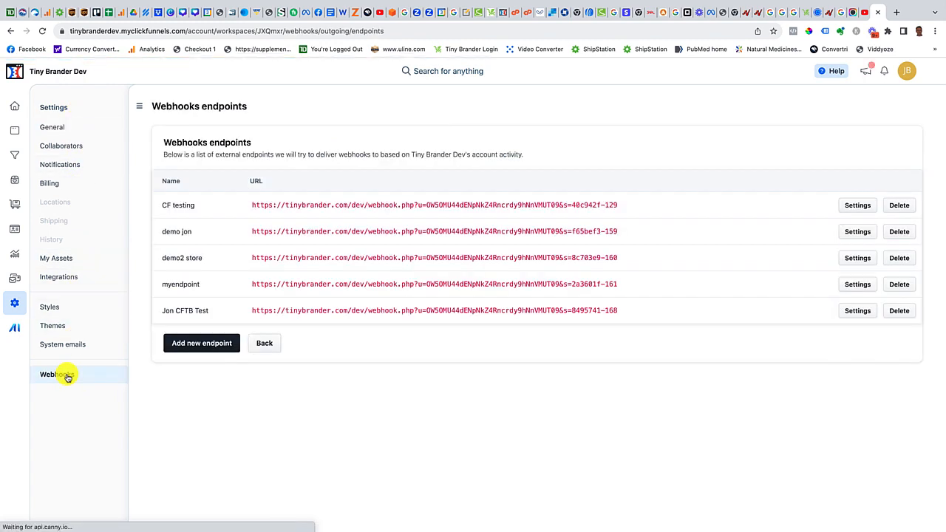
click(199, 344)
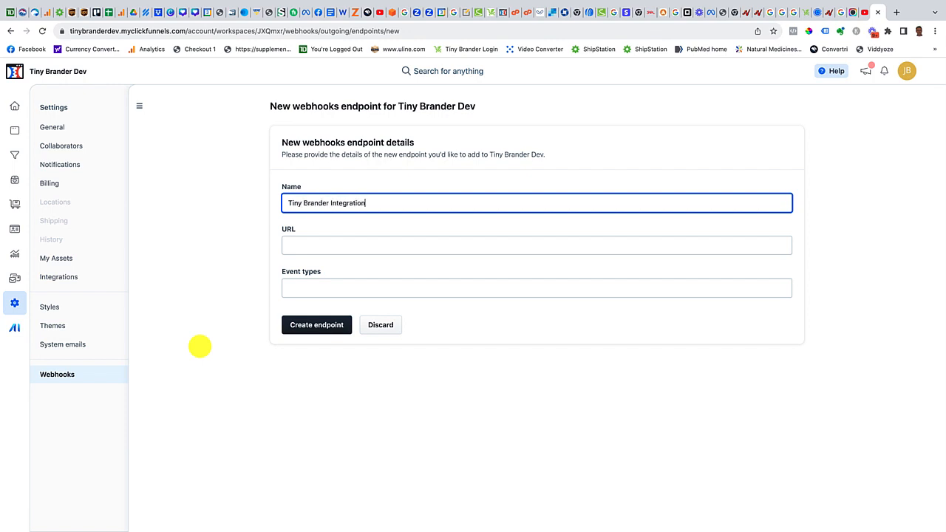
click(298, 245)
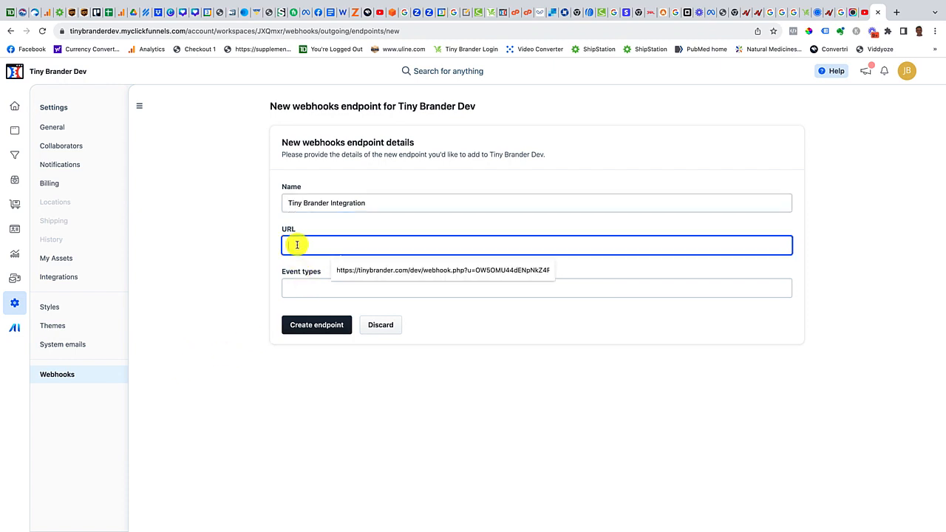
key(ctrl+v)
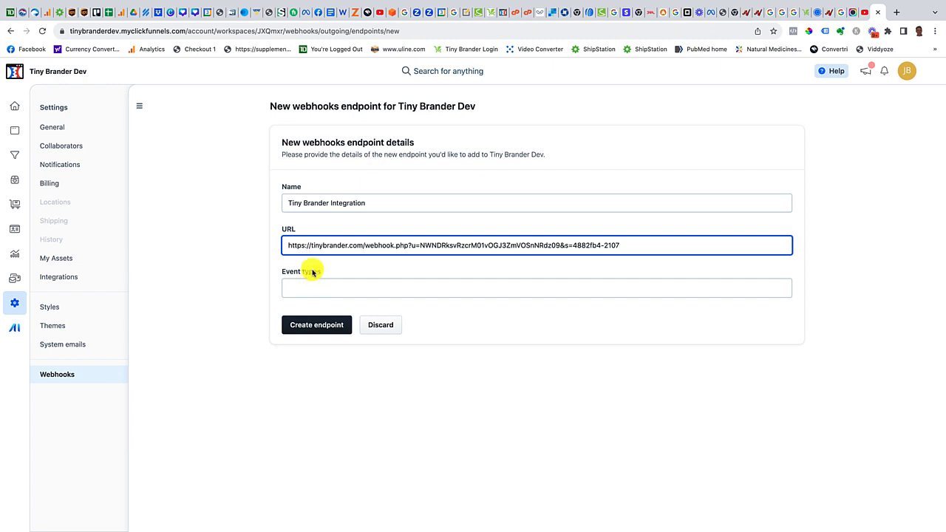
- Check the required event type in Tiny Brander, set the ClickFunnels endpoint's event type to order.updated and create the endpoint
click(490, 13)
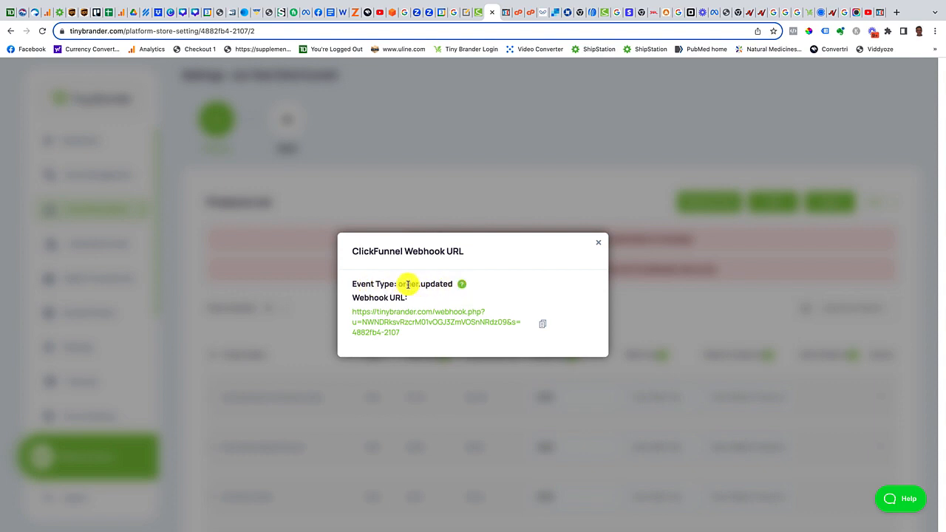
click(870, 12)
click(397, 294)
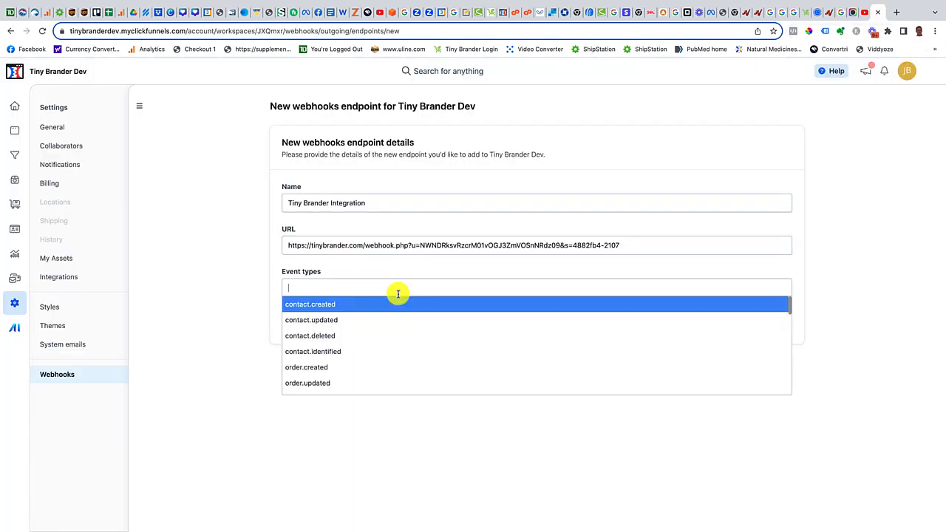
click(324, 381)
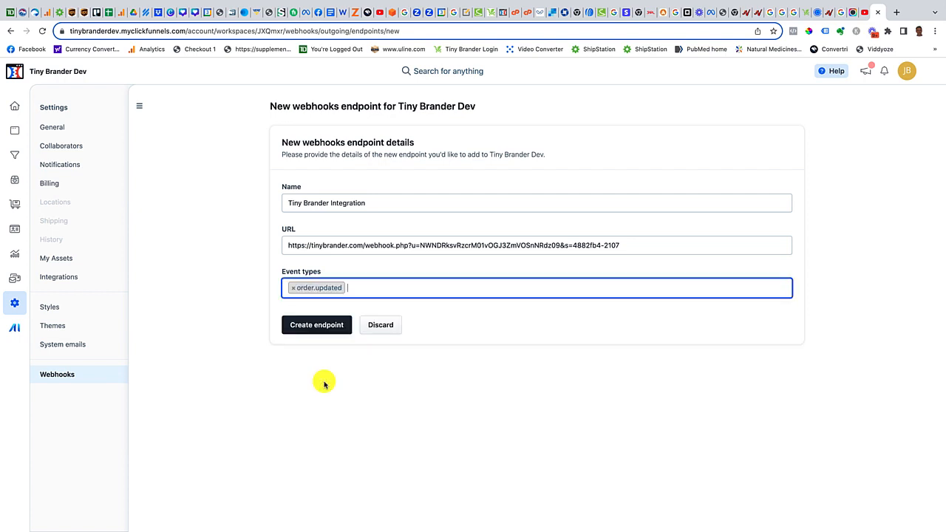
click(317, 324)
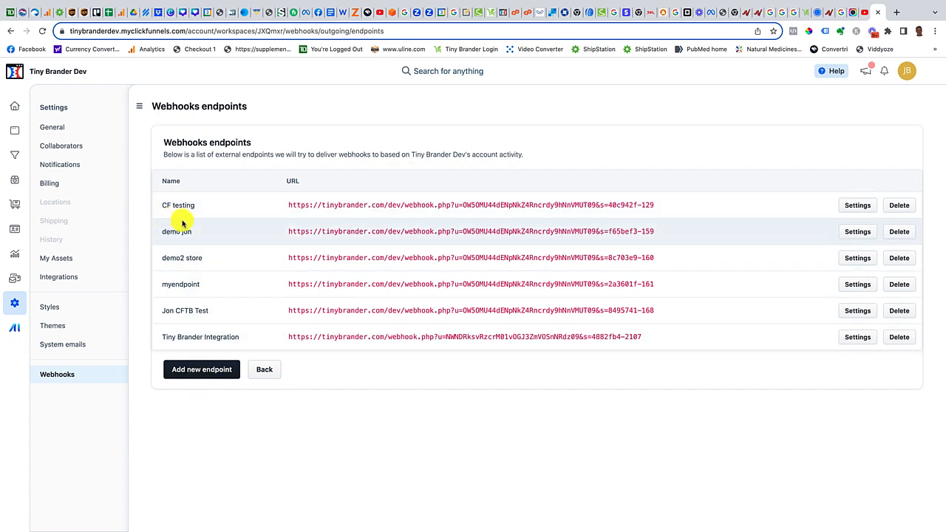
- Create a digital ClickFunnels product named with the owner's first name followed by "Test CBD Oil", adding a matching description
click(15, 183)
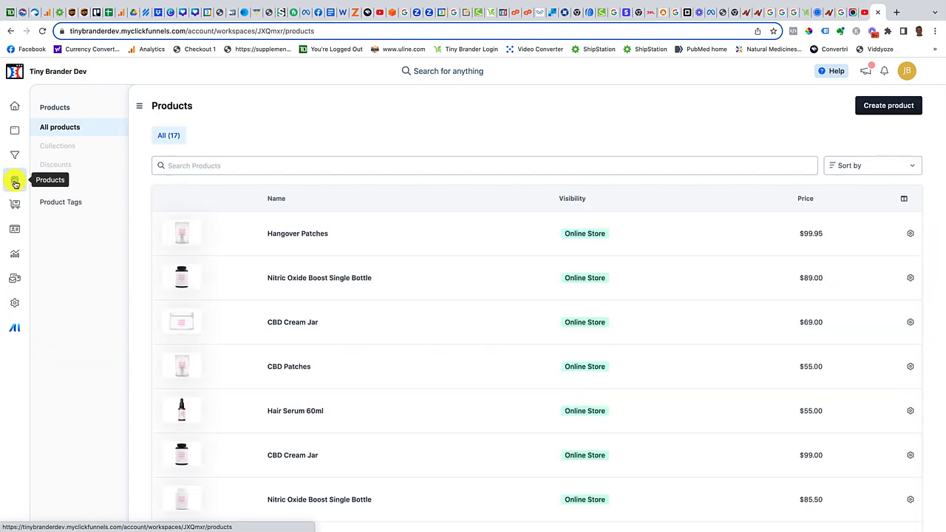
click(879, 110)
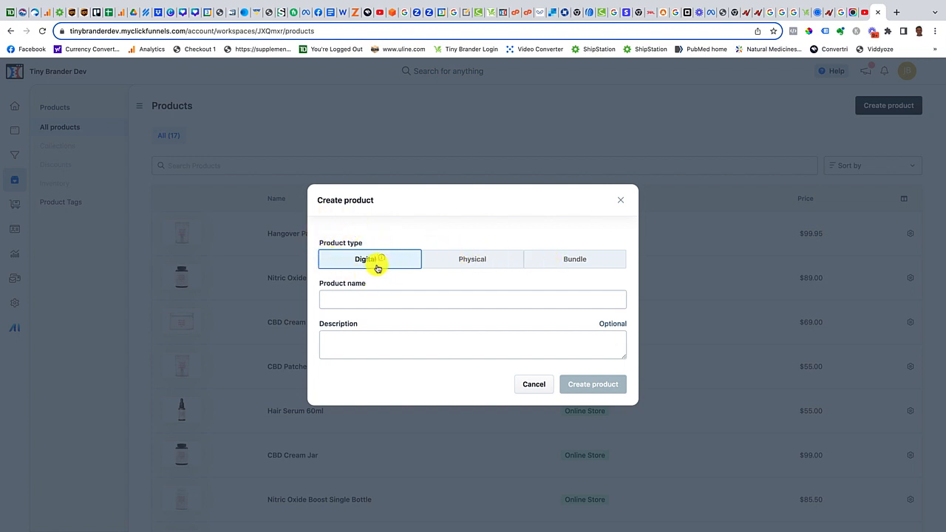
click(342, 301)
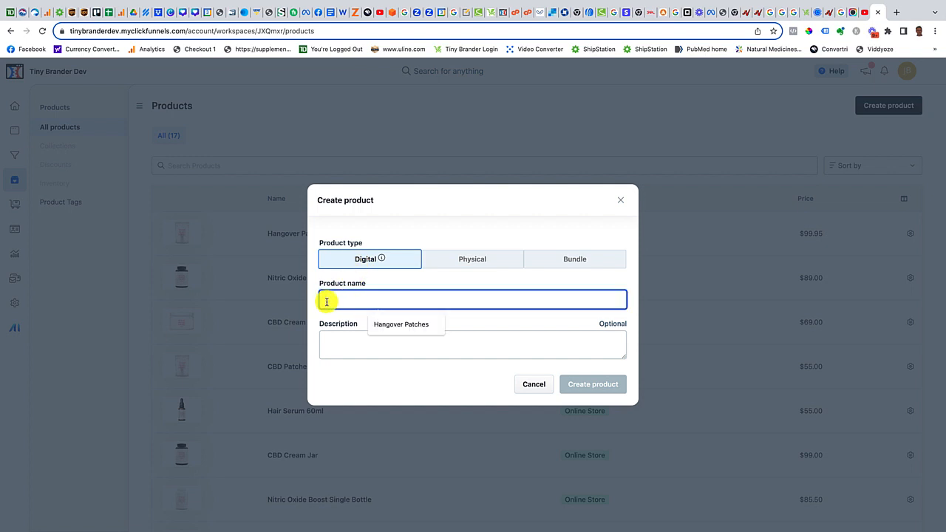
text(Jon Test CBD Oil)
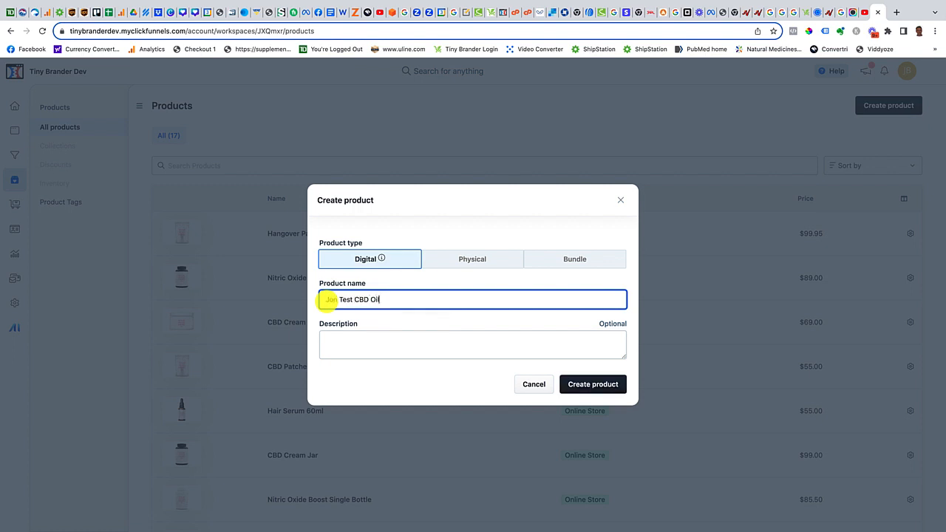
click(340, 334)
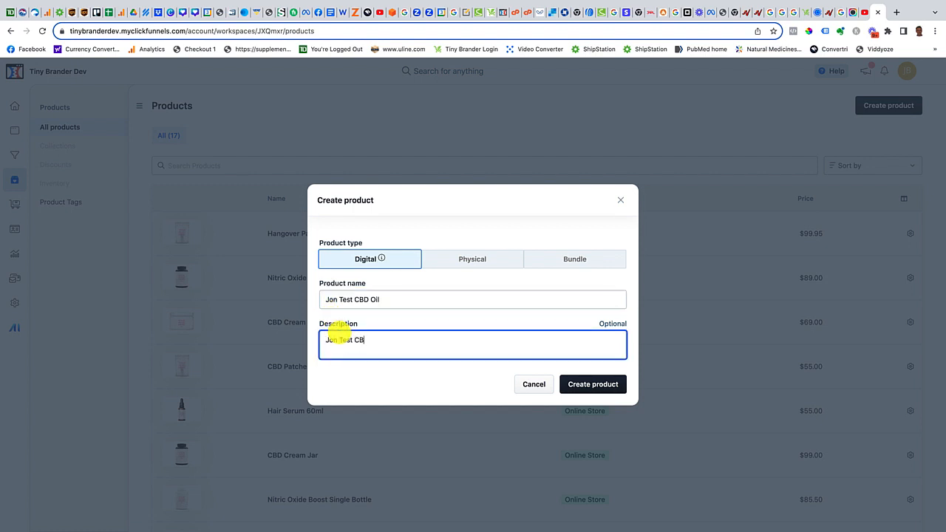
click(605, 385)
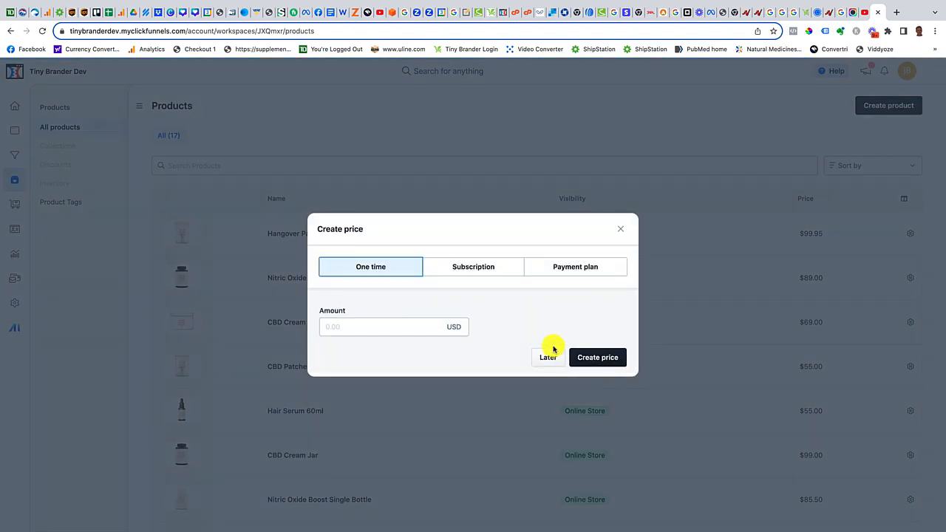
- Switch back to Tiny Brander, close the webhook URL dialog and look through the store's products list for the CBD oil
click(492, 12)
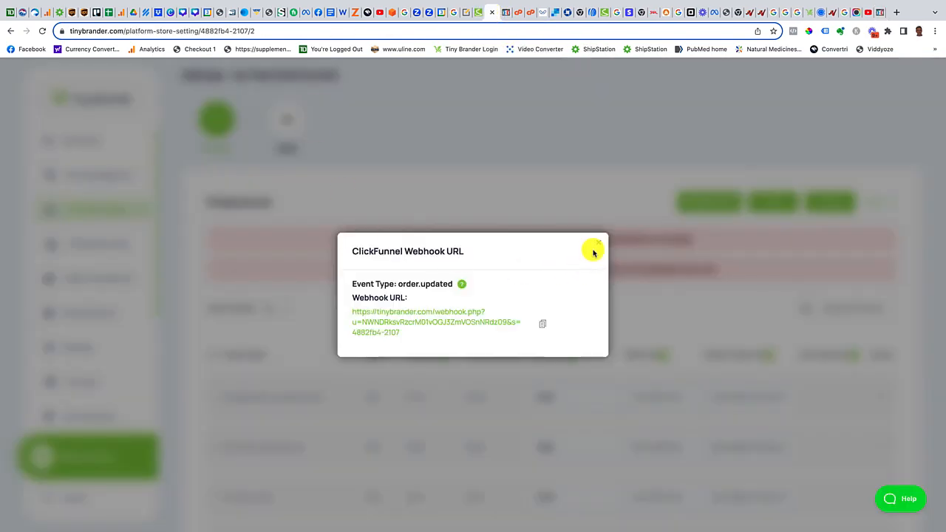
click(599, 243)
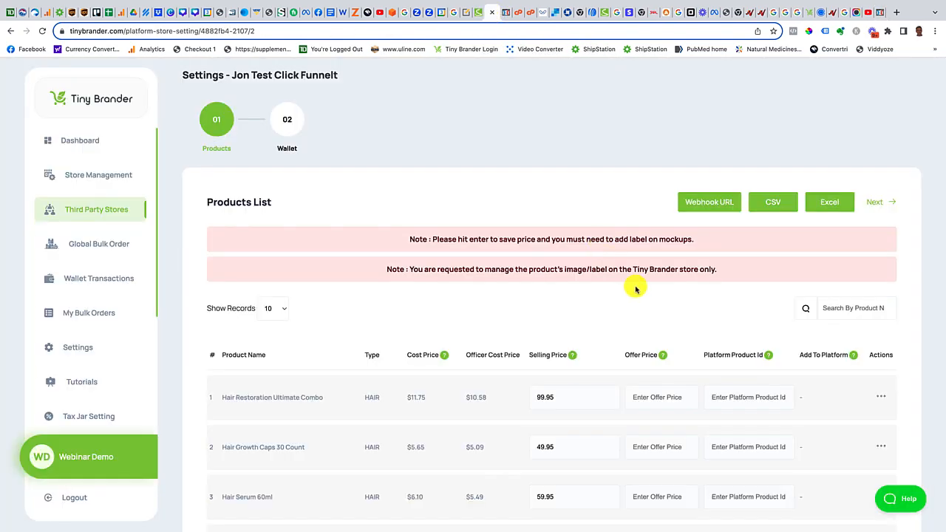
scroll(634, 286, down, 3)
scroll(634, 288, down, 4)
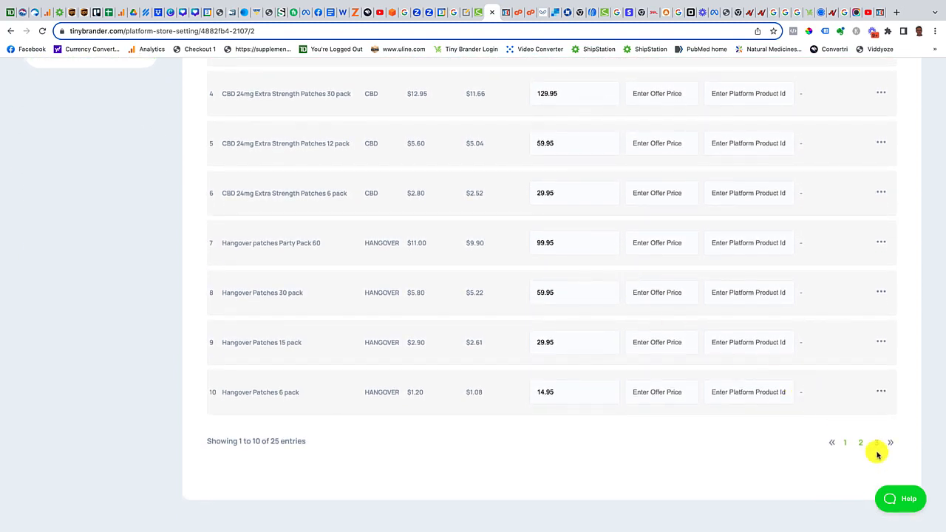
click(861, 447)
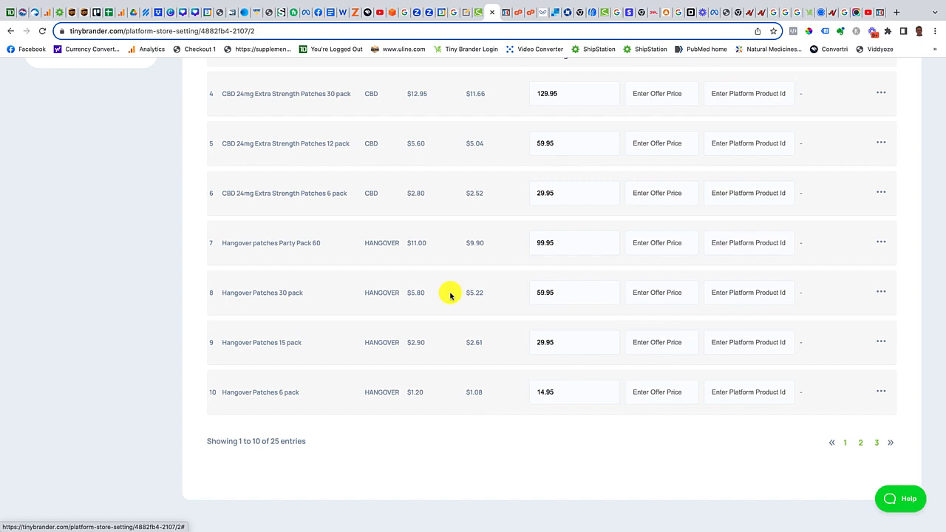
scroll(452, 293, up, 5)
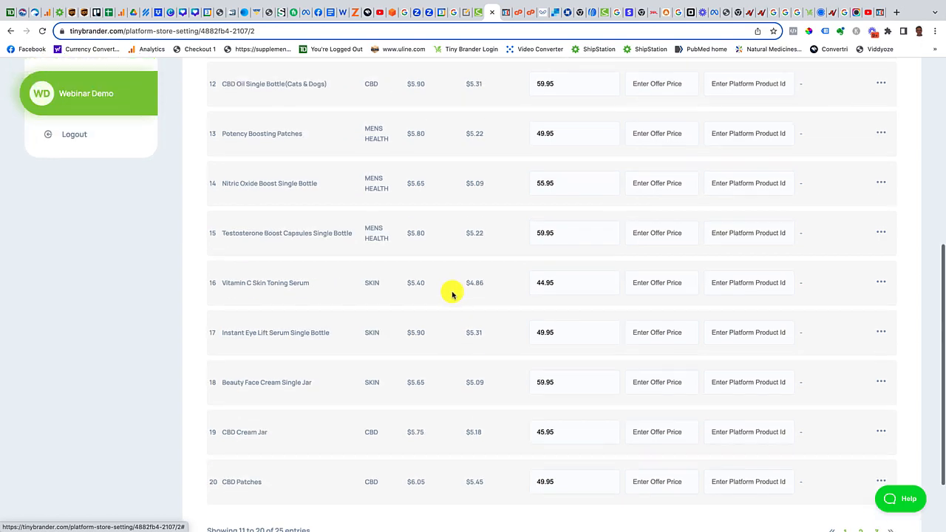
scroll(452, 294, up, 4)
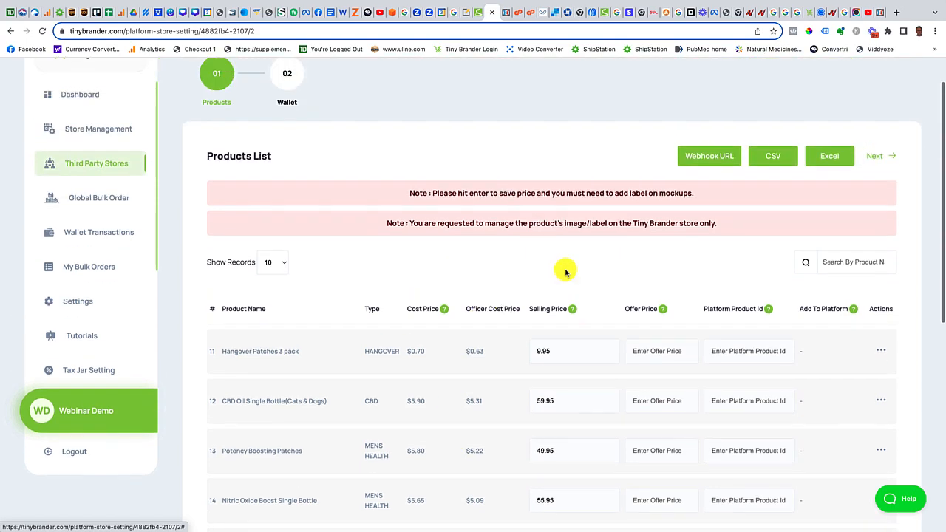
- Filter the products list by "cbd" and save an offer price of 49.95 for CBD Oil Single Bottle
click(833, 311)
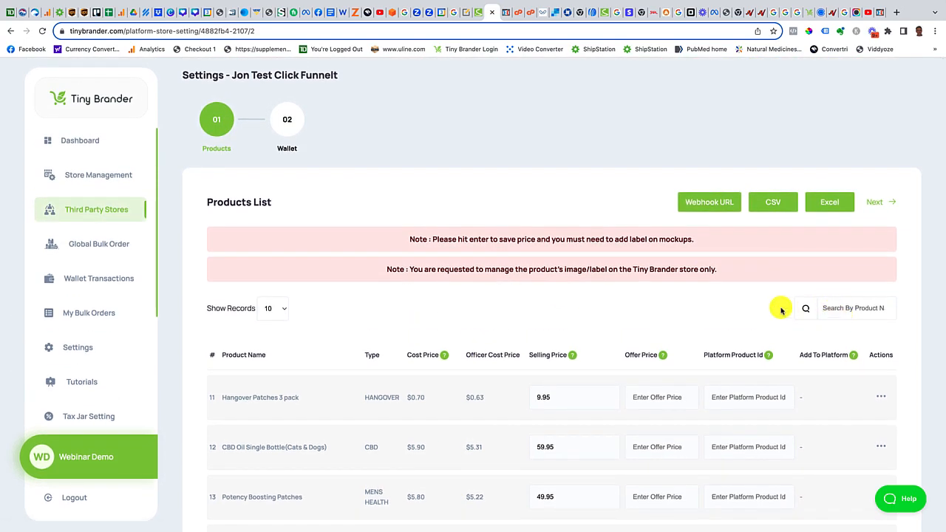
text(cbd)
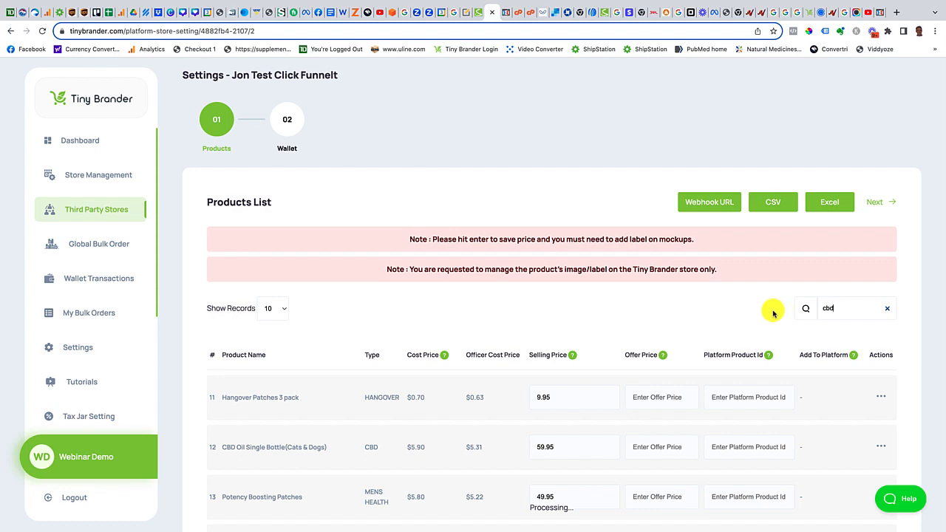
scroll(773, 309, down, 5)
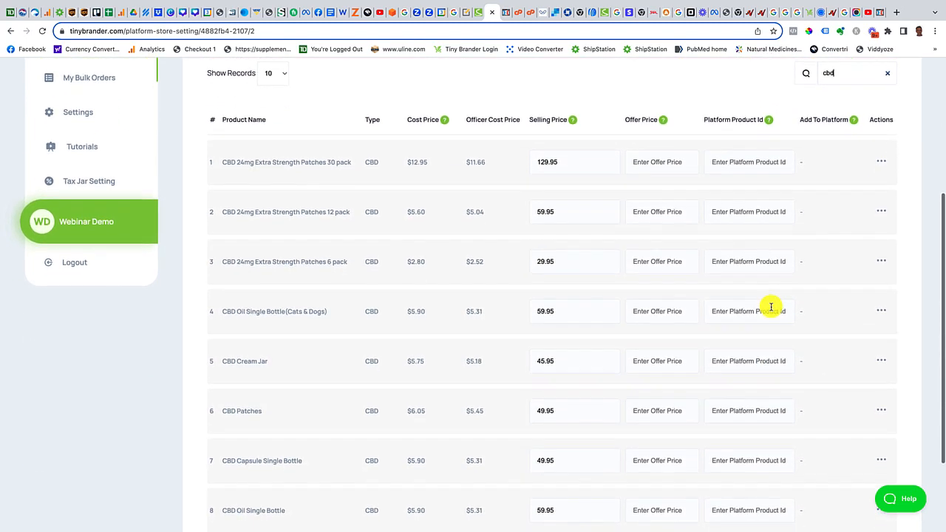
scroll(771, 307, down, 3)
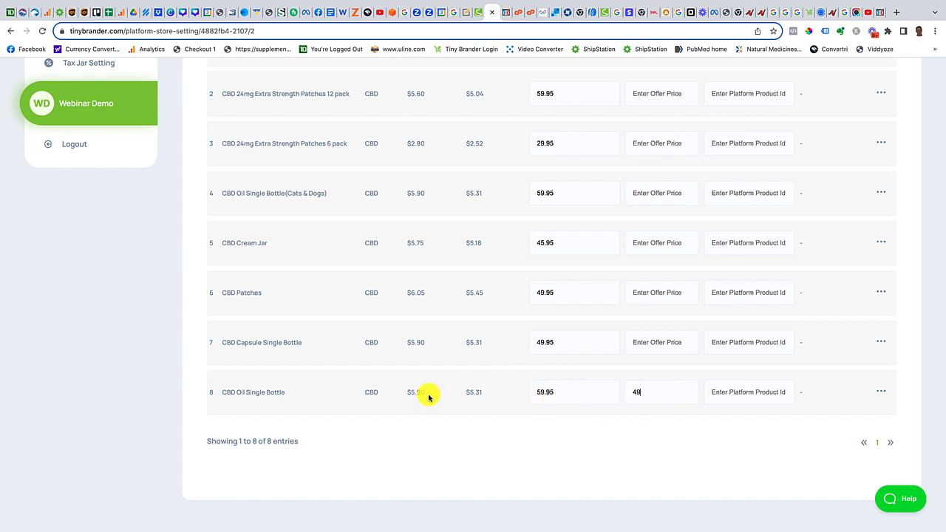
key(Return)
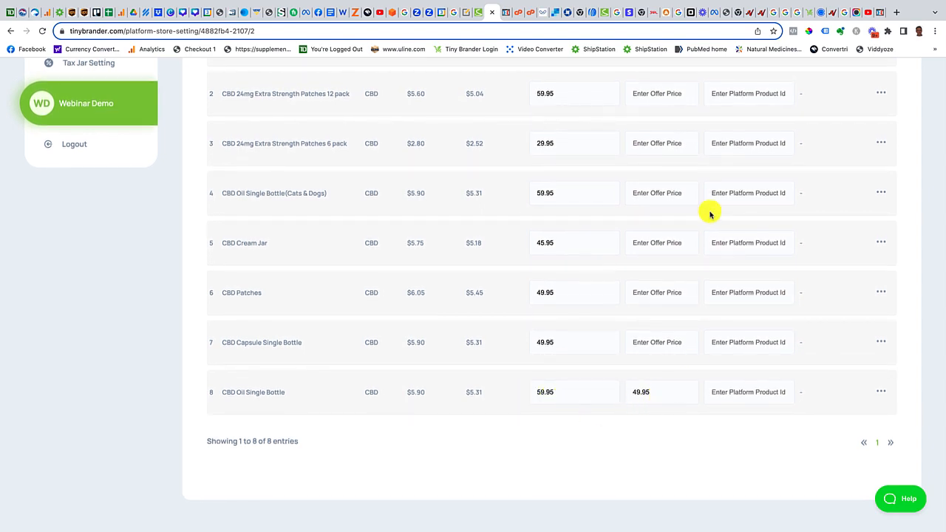
- Switch to ClickFunnels and create a one-time price of 49.95 USD for the new product
click(878, 12)
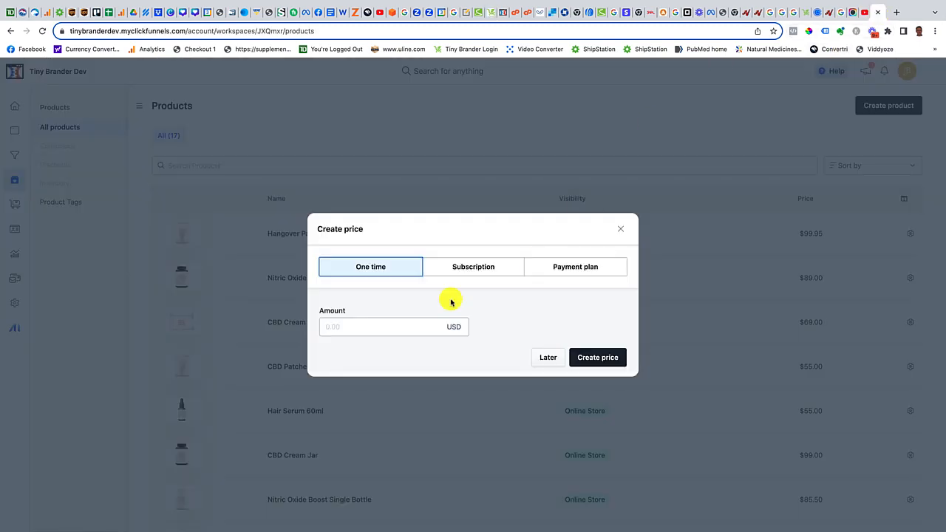
click(338, 326)
text(49.95)
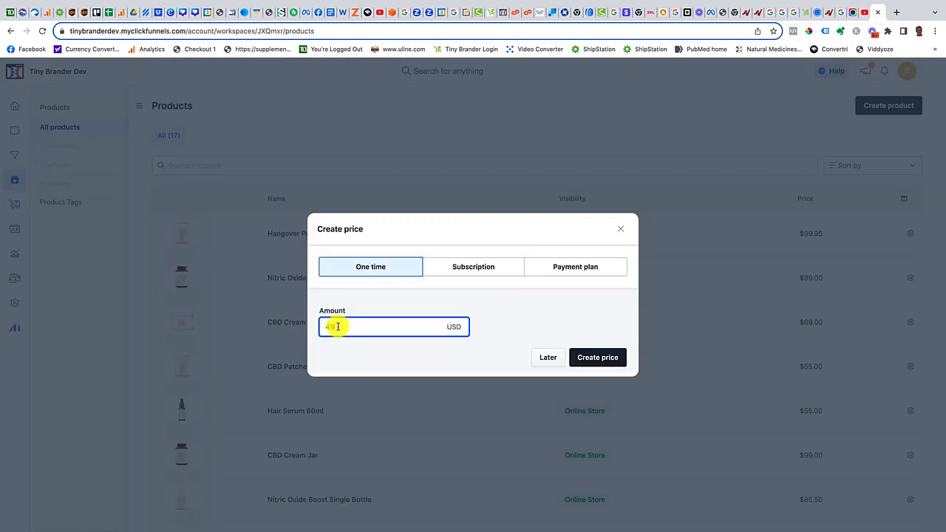
click(603, 358)
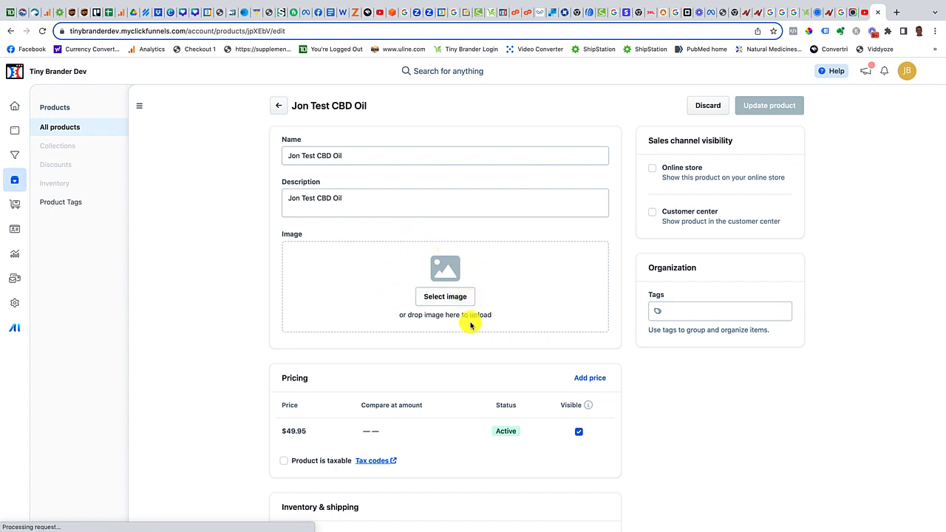
- Return to Tiny Brander and create a label named "test CBD oil" for CBD Oil Single Bottle
click(807, 13)
click(881, 388)
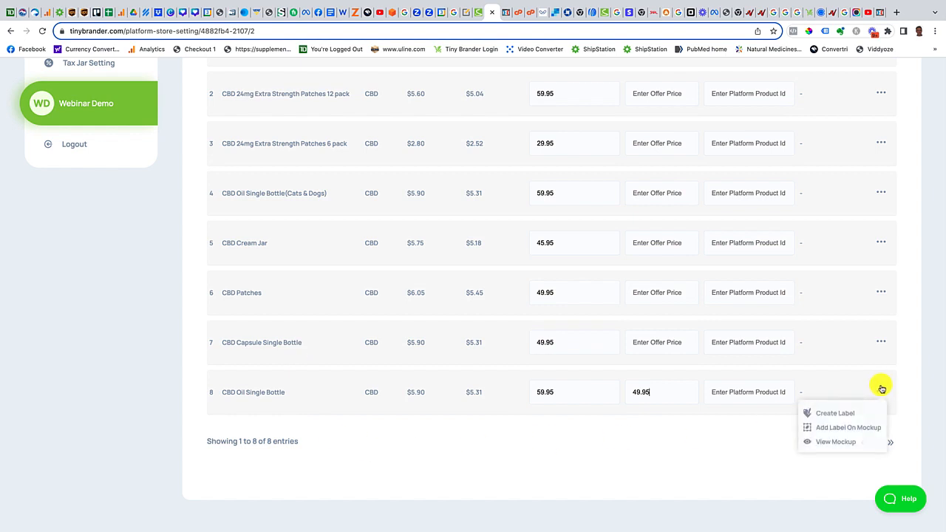
click(833, 414)
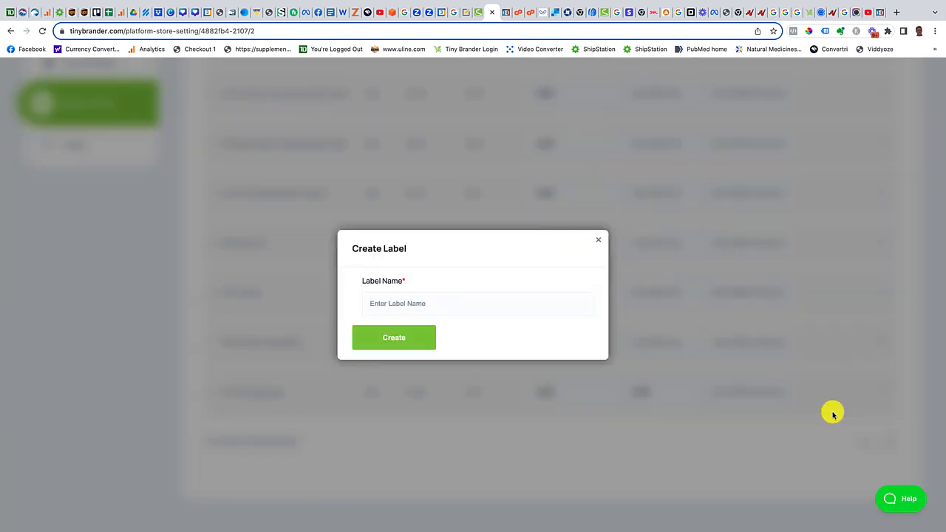
click(482, 306)
text(te)
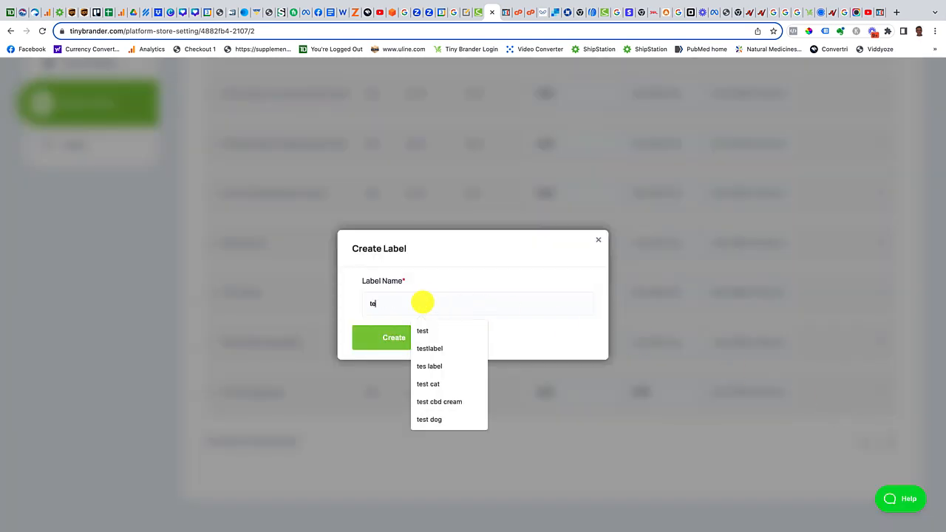
text(st CBD oil)
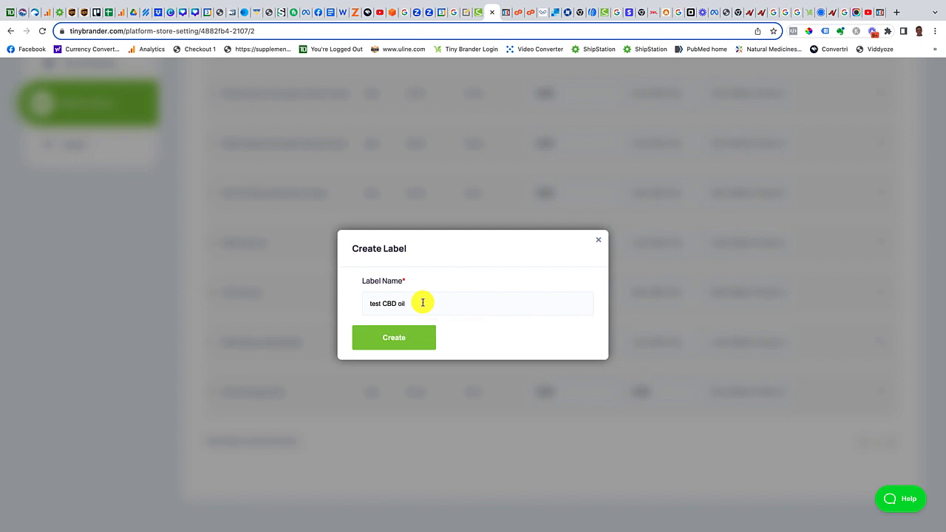
click(403, 337)
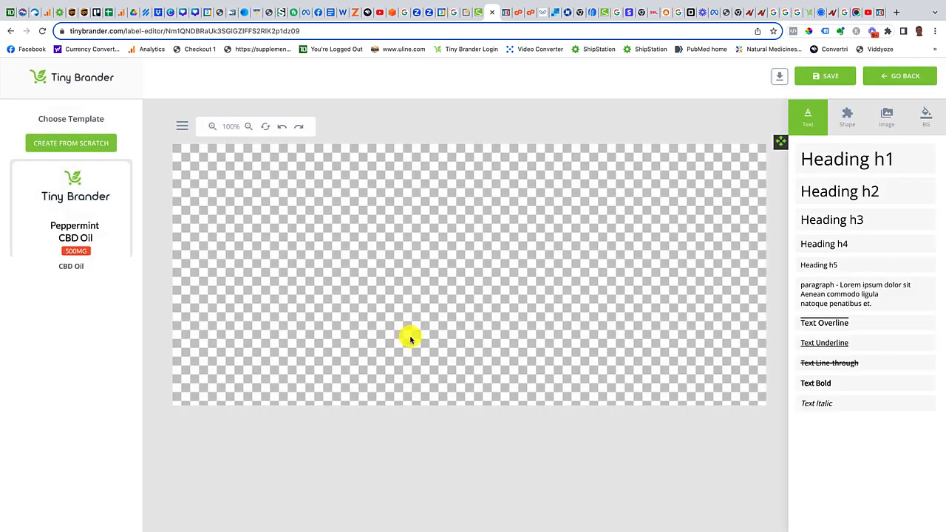
- Apply the tan and dark green CBD Oil design from My Images as the label background, save it and return to the products list
click(930, 120)
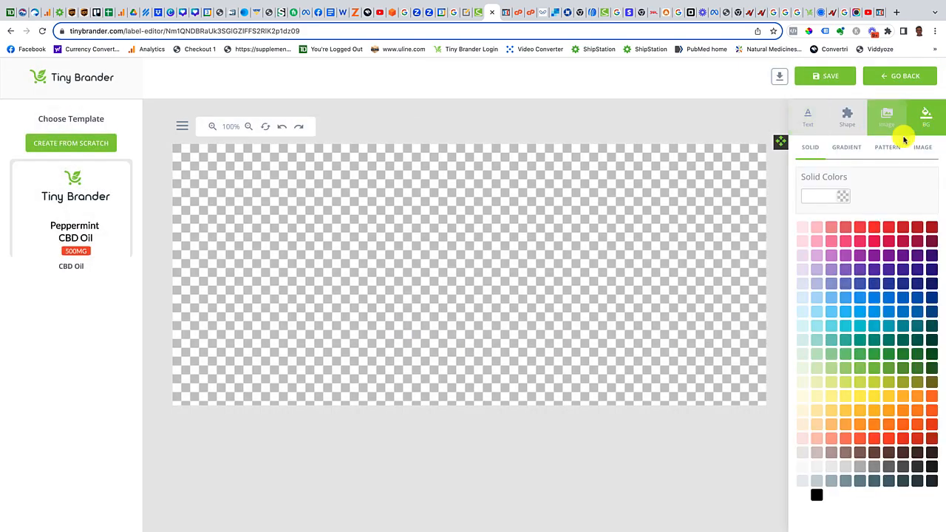
click(922, 151)
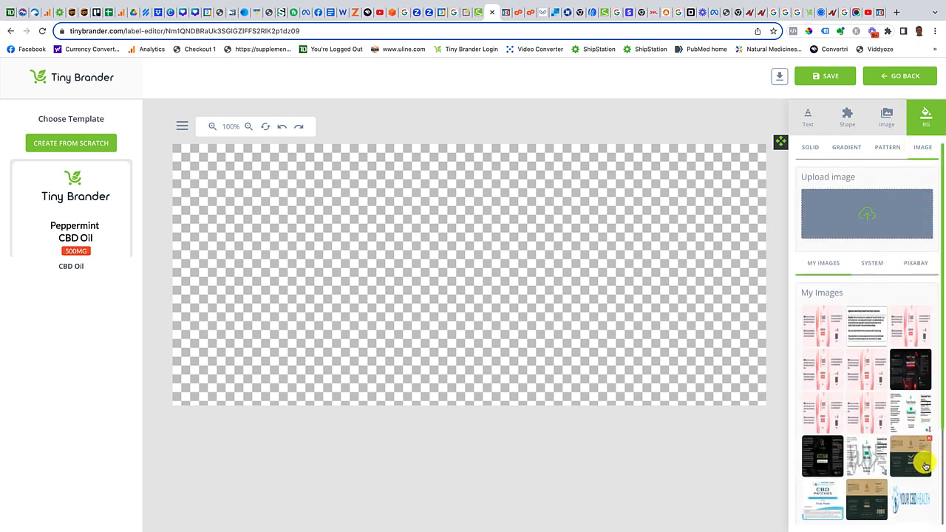
click(926, 466)
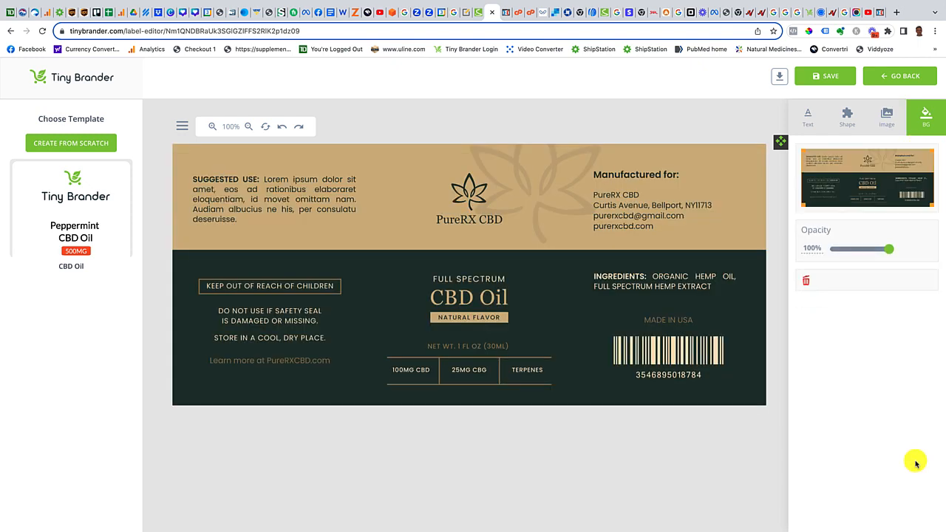
click(828, 76)
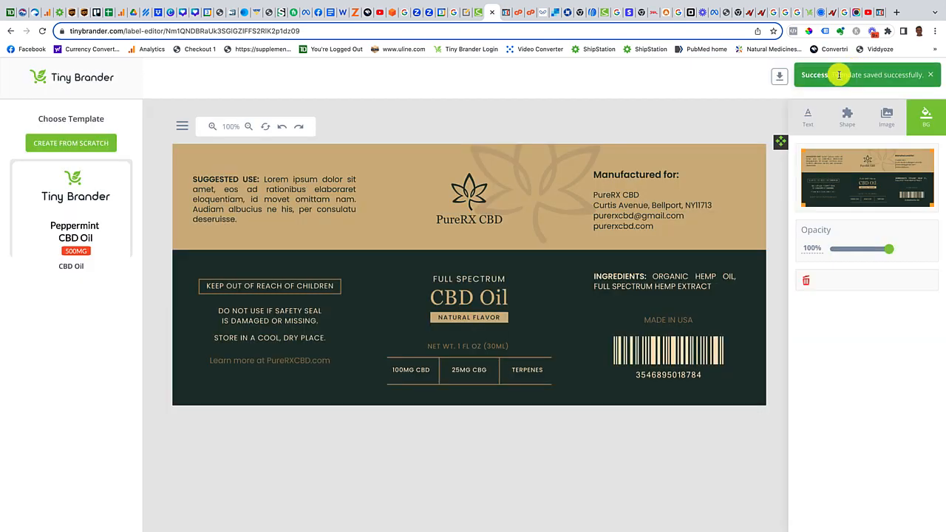
click(930, 78)
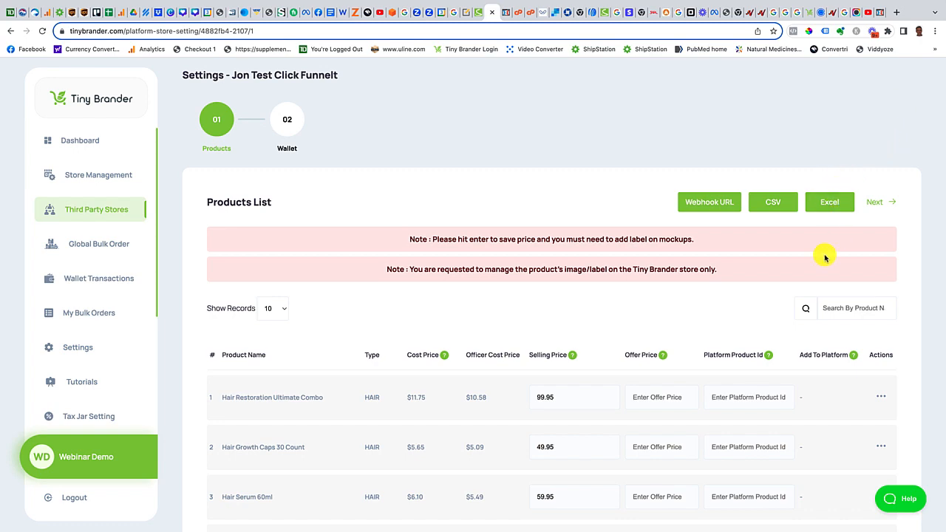
- Filter the store's products list by "CBD" and locate CBD Oil Single Bottle
scroll(823, 253, down, 3)
scroll(828, 214, down, 3)
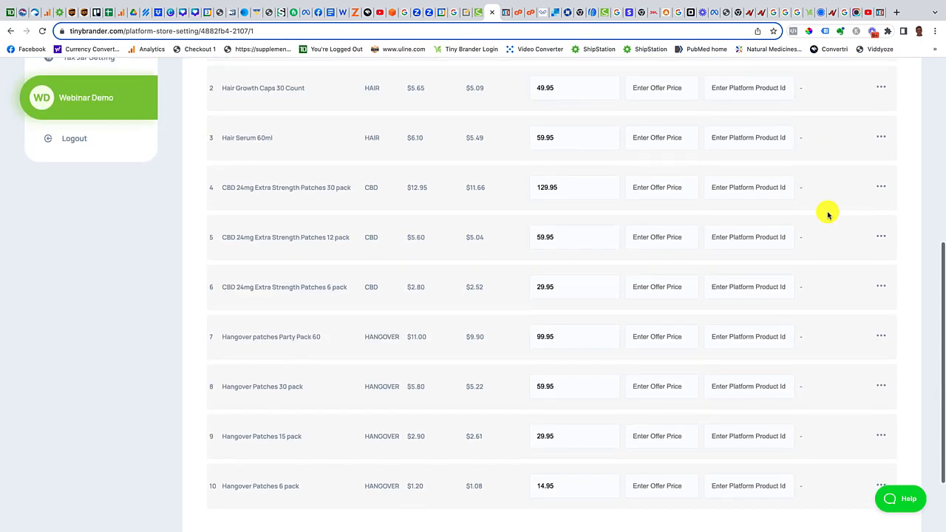
scroll(828, 214, up, 5)
click(825, 307)
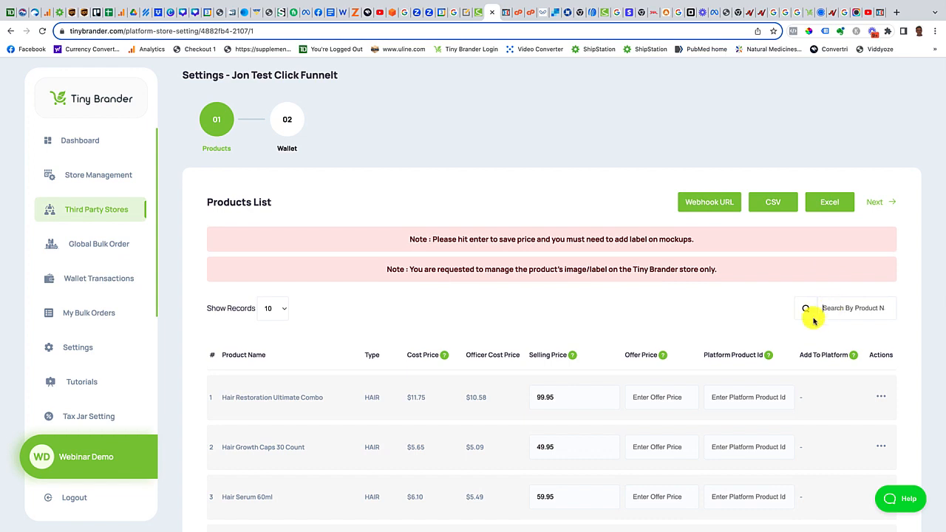
text(CBD)
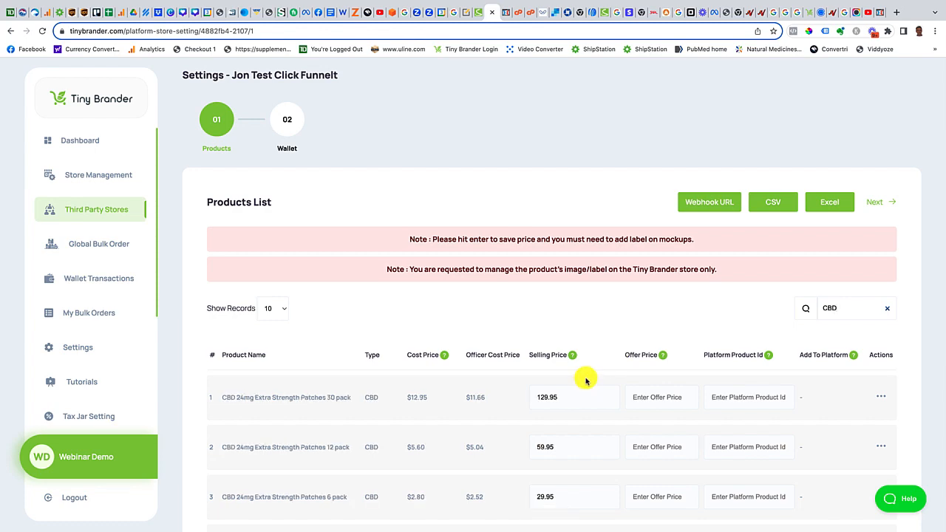
scroll(587, 376, down, 5)
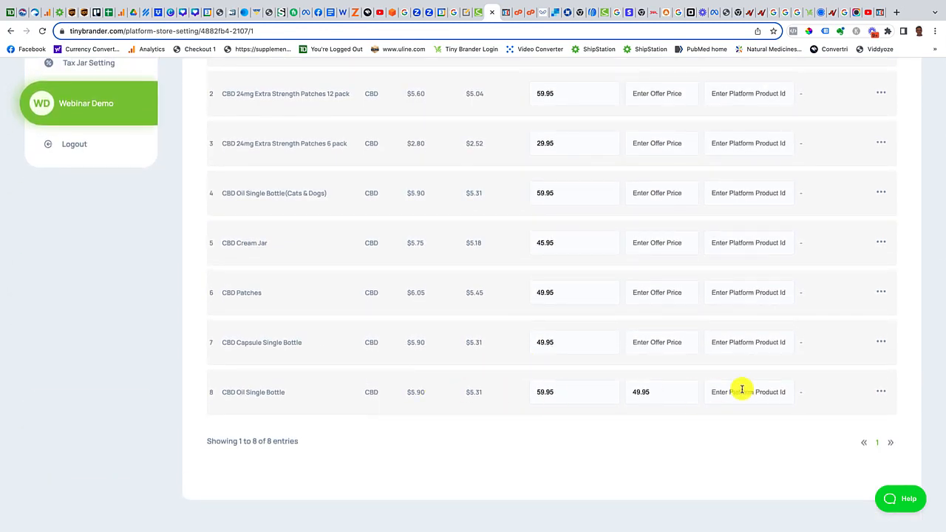
- Add a label on the CBD Oil Single Bottle mockup by uploading Test Image.png, choosing it in the library and cropping it to its center panel
click(882, 393)
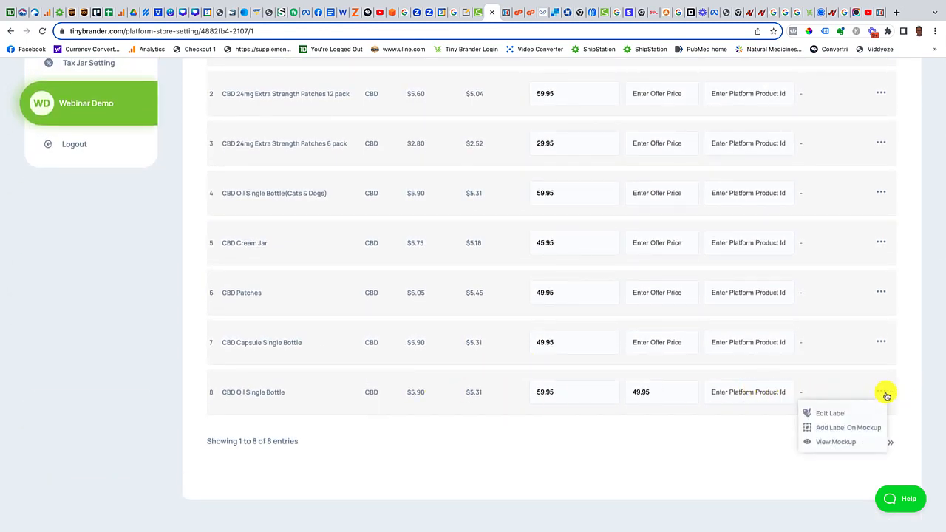
click(854, 429)
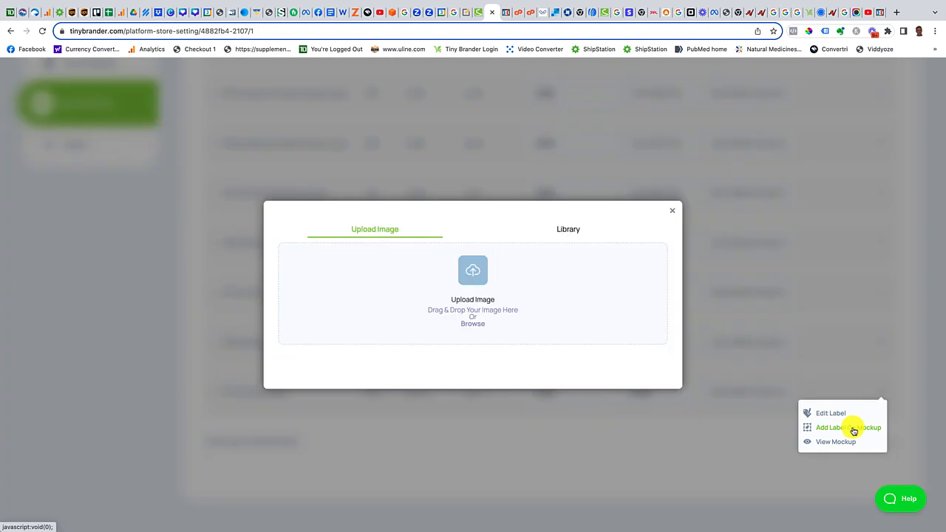
click(488, 306)
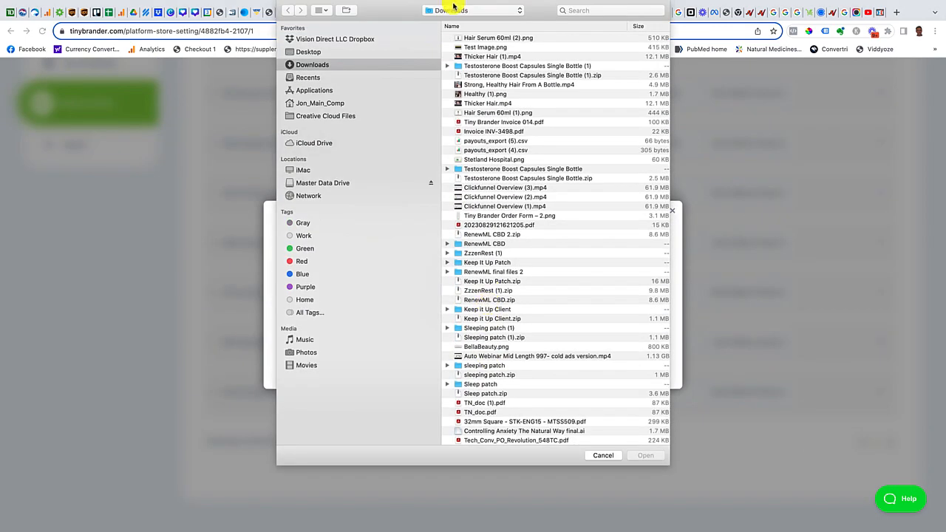
click(473, 49)
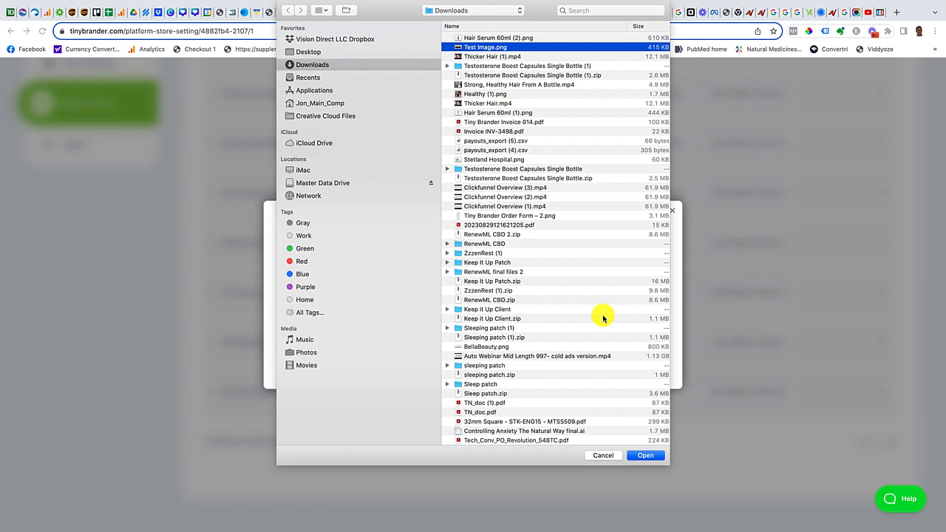
click(648, 454)
click(374, 266)
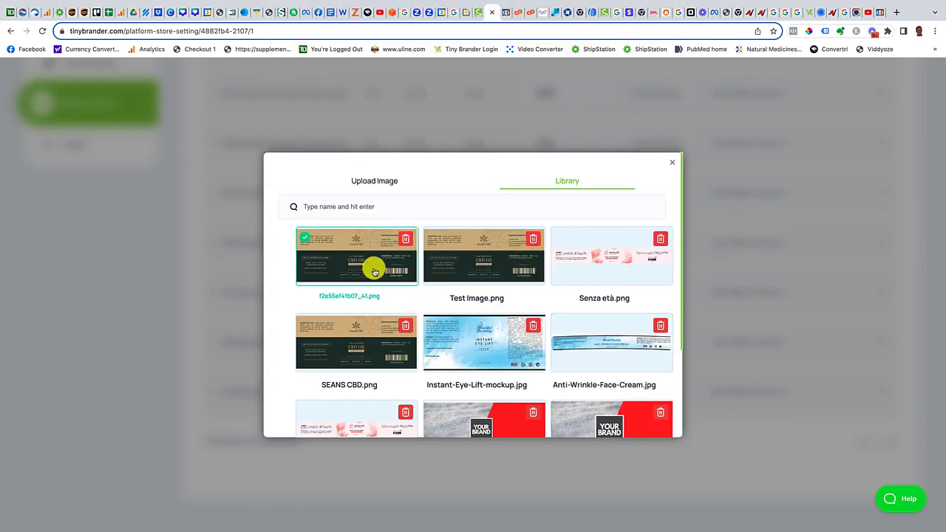
scroll(434, 378, down, 3)
click(461, 414)
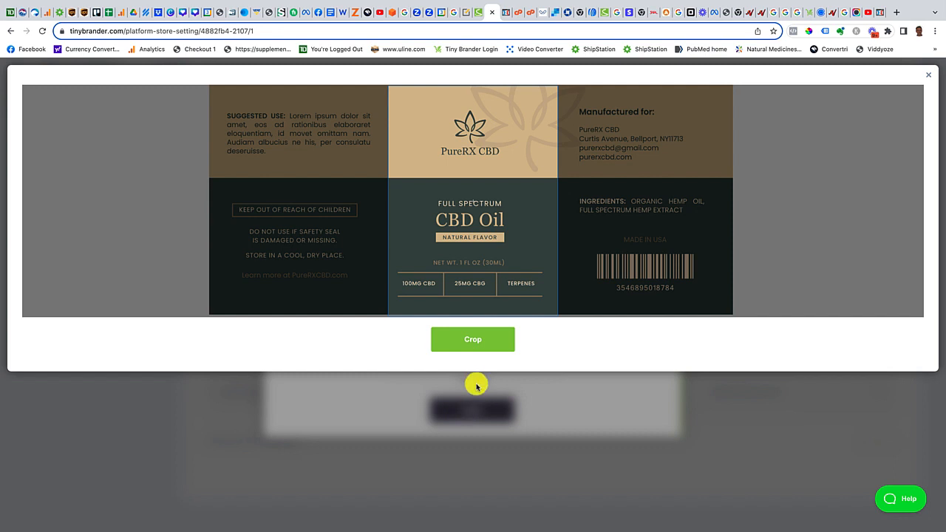
click(475, 341)
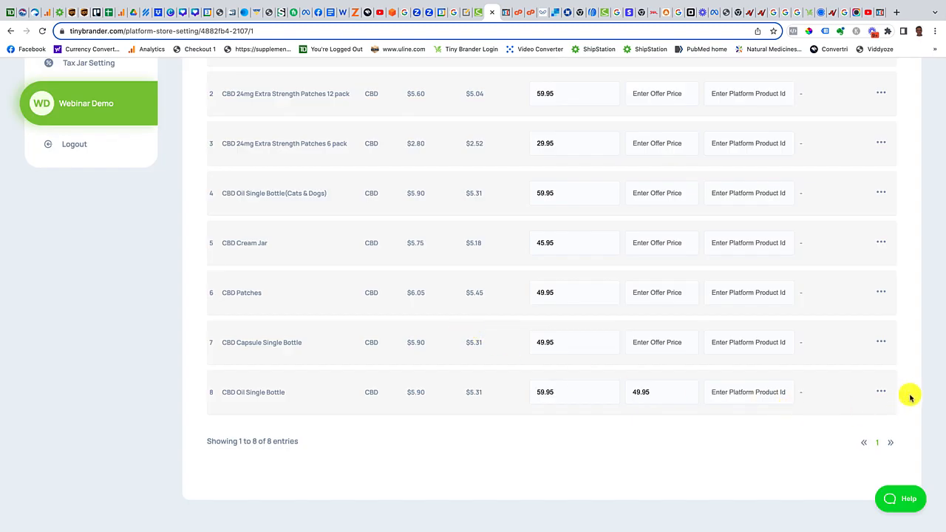
- View the labelled mockup of CBD Oil Single Bottle, download its image and close the preview
click(883, 393)
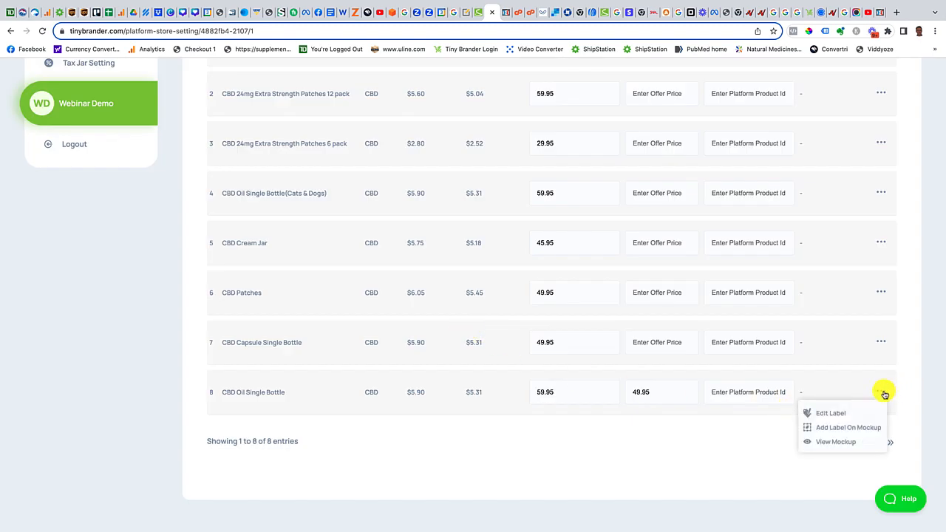
click(832, 445)
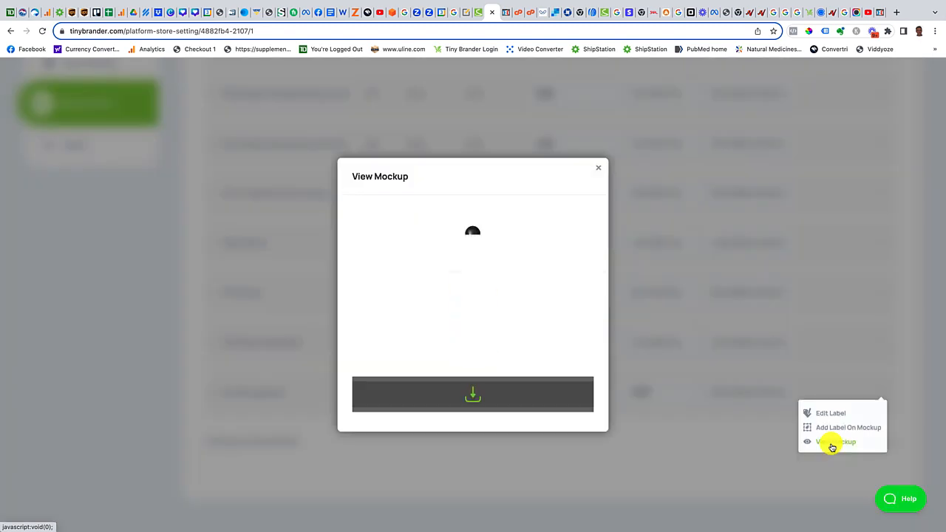
click(471, 399)
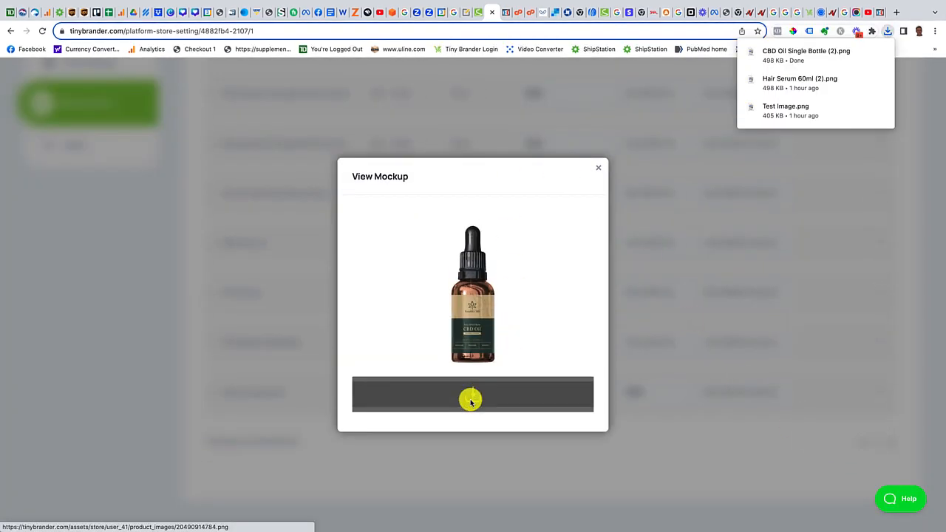
click(599, 168)
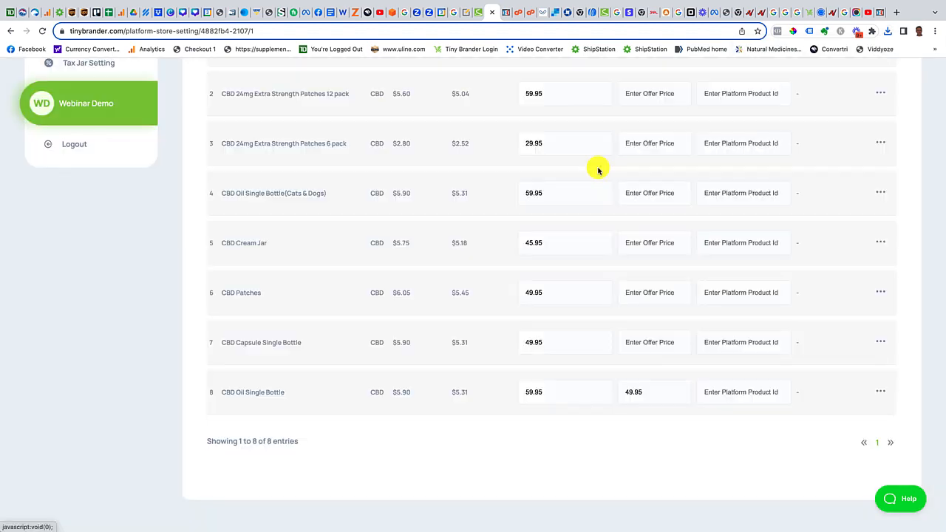
- Switch to ClickFunnels, upload CBD Oil Single Bottle (2).png from Downloads to the image gallery and set it as the product's image
click(879, 13)
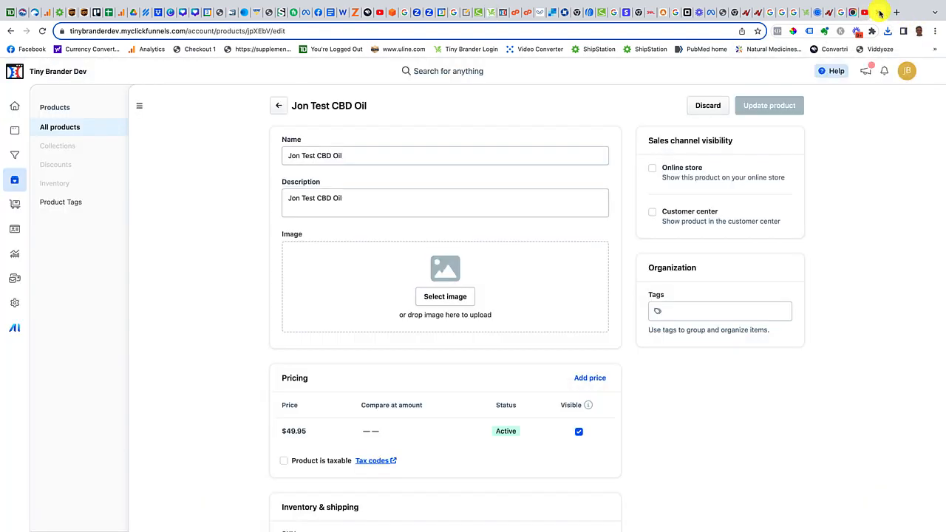
click(445, 298)
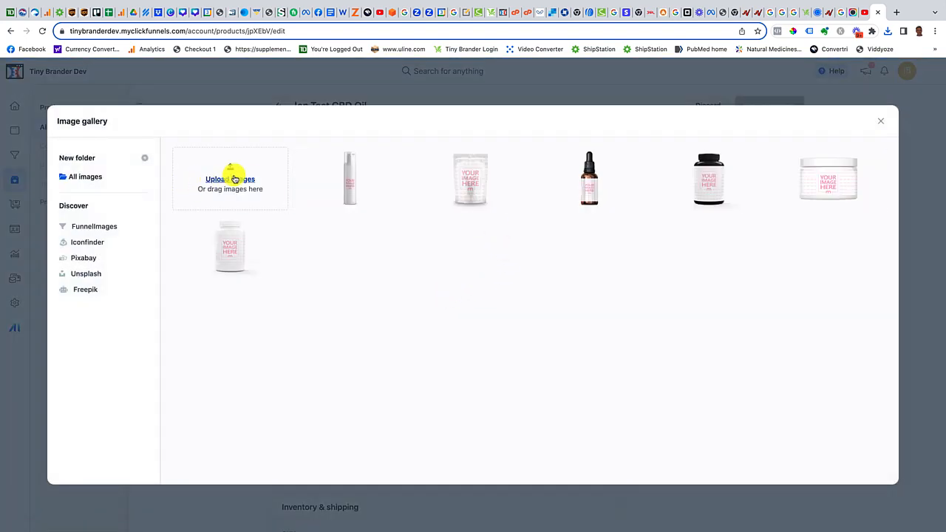
click(240, 180)
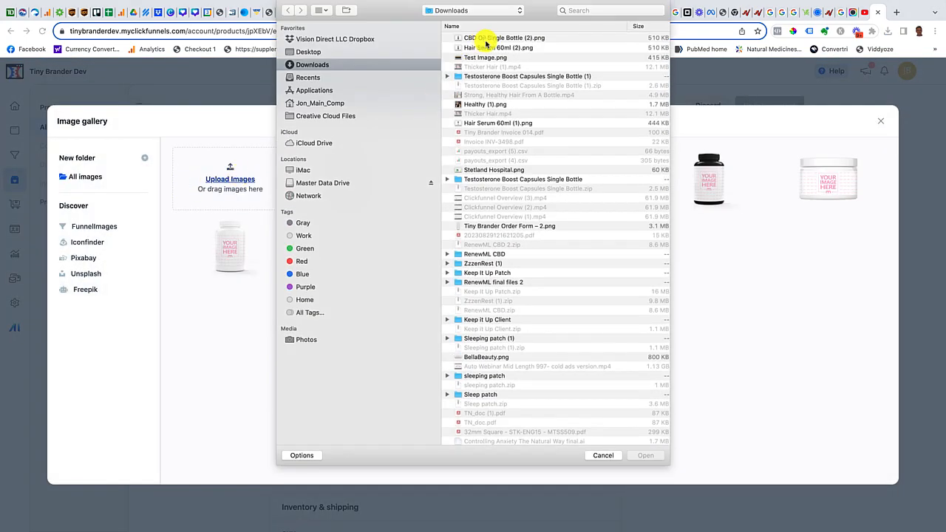
click(495, 37)
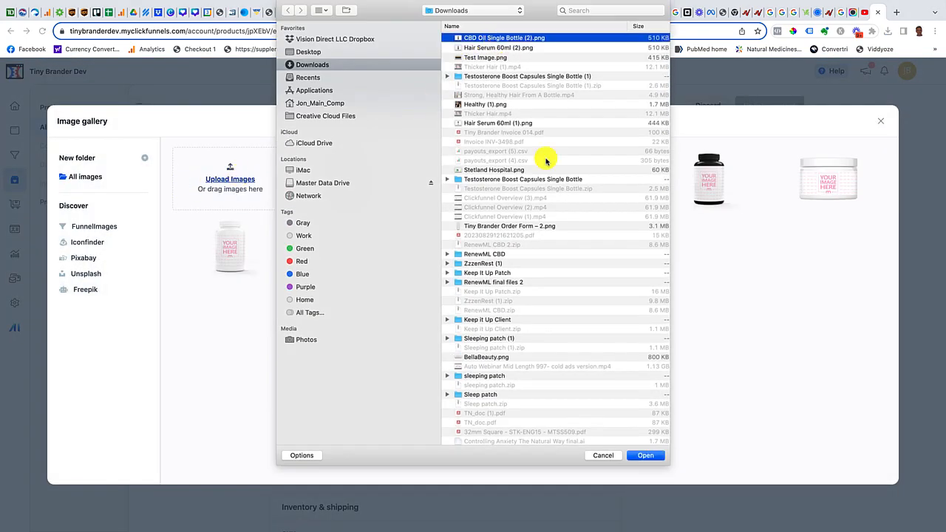
click(645, 455)
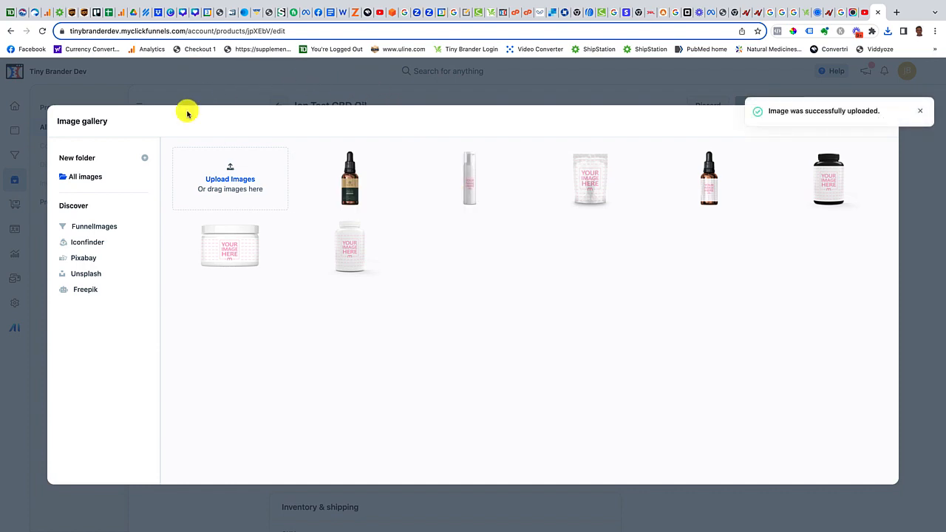
click(353, 183)
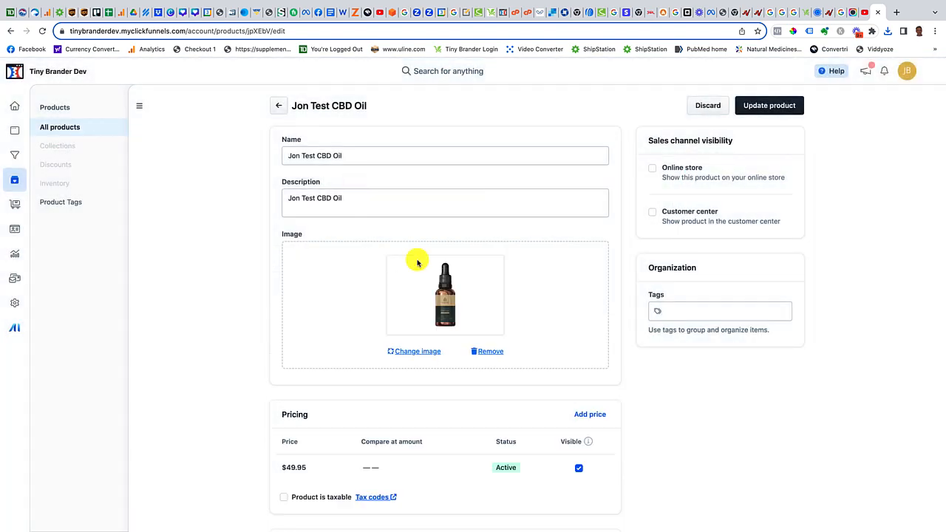
- Make the test CBD oil product visible in the online store and save the product update
scroll(422, 272, down, 6)
scroll(423, 271, up, 7)
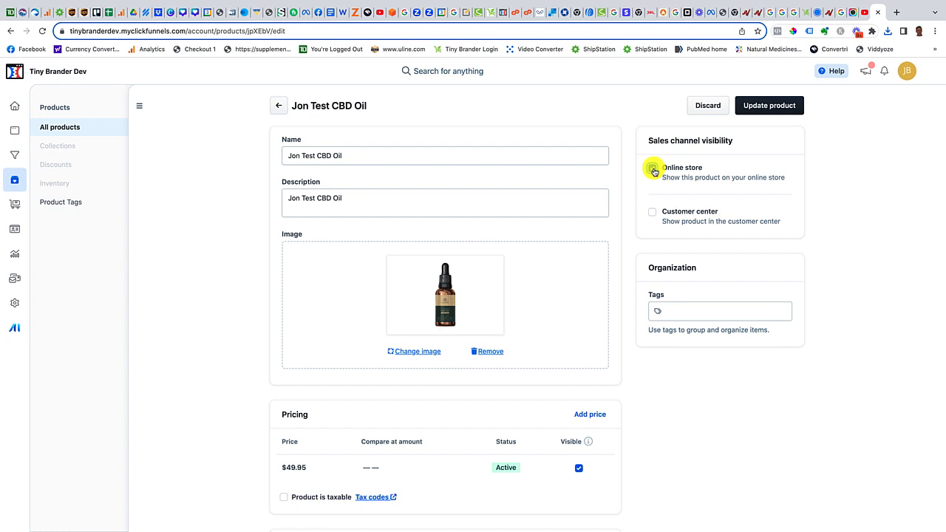
click(654, 170)
click(753, 108)
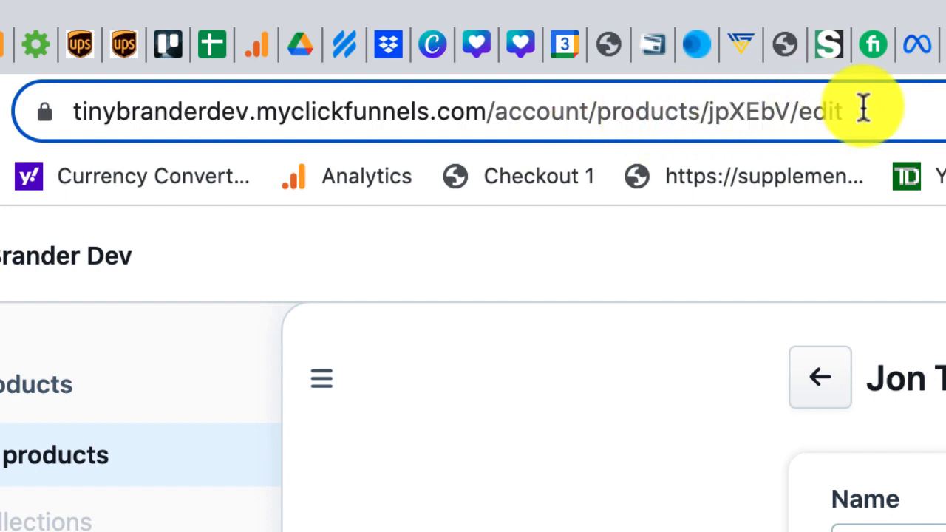
- Copy the product ID jpXEbV from the product's URL and enter it in Tiny Brander as CBD Oil Single Bottle's platform product ID
drag(705, 114, 726, 111)
click(726, 112)
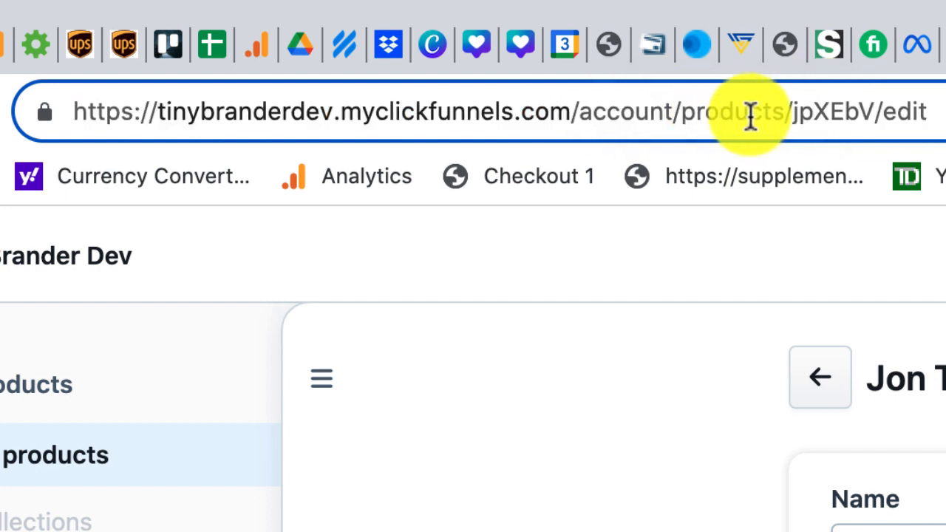
drag(794, 116, 878, 116)
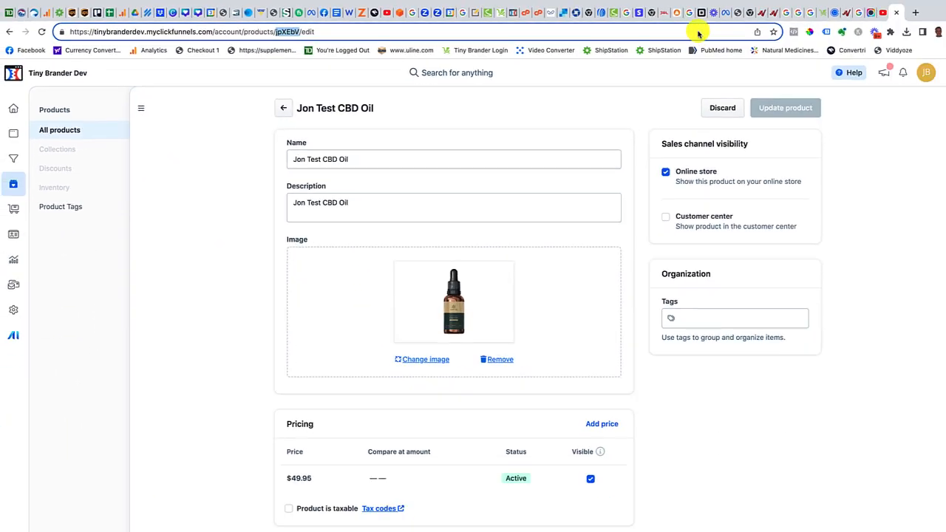
click(484, 11)
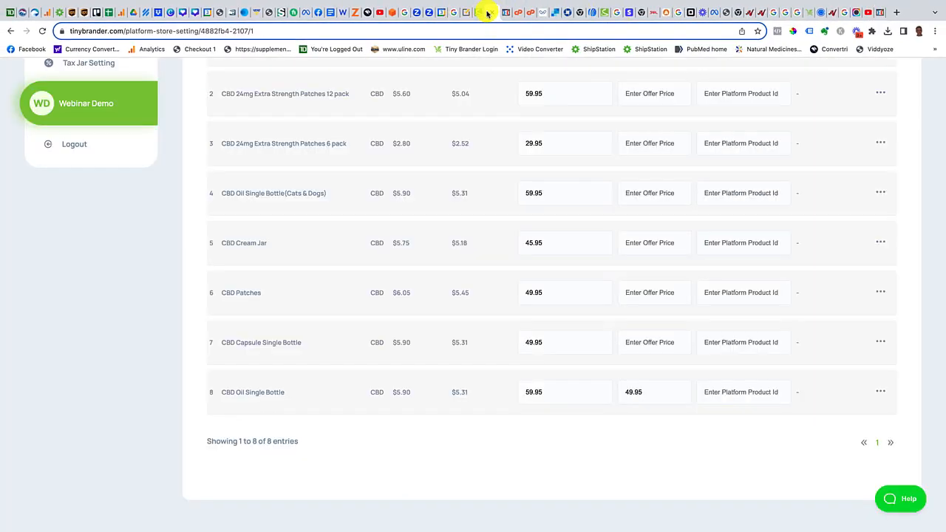
click(712, 392)
key(ctrl+v)
key(Return)
- Return to ClickFunnels and create a blank funnel, extending the default name with the owner's first name and "Test CBD FUnnel"
mouse_move(855, 4)
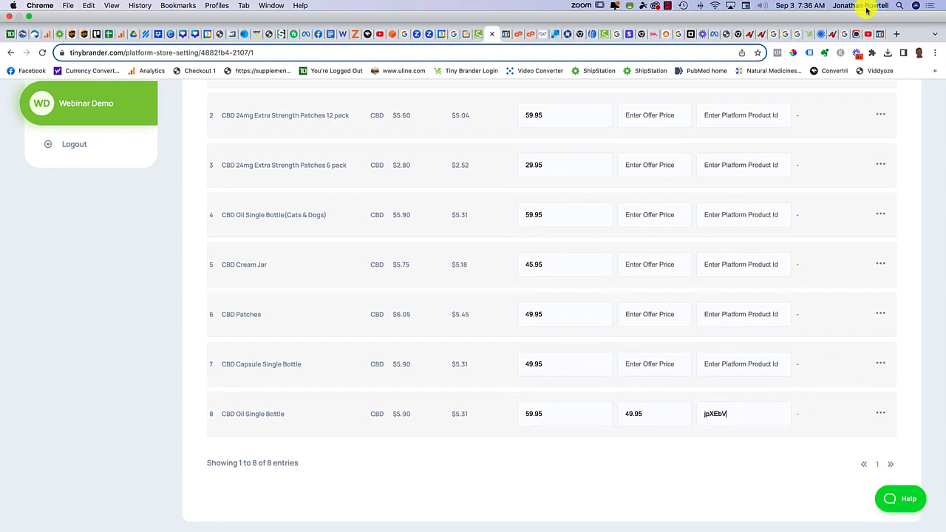
click(880, 33)
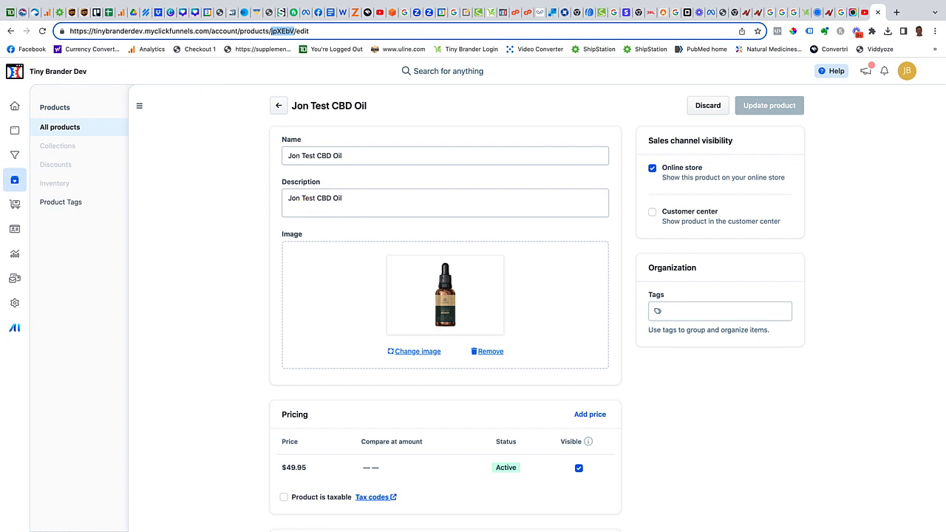
click(14, 157)
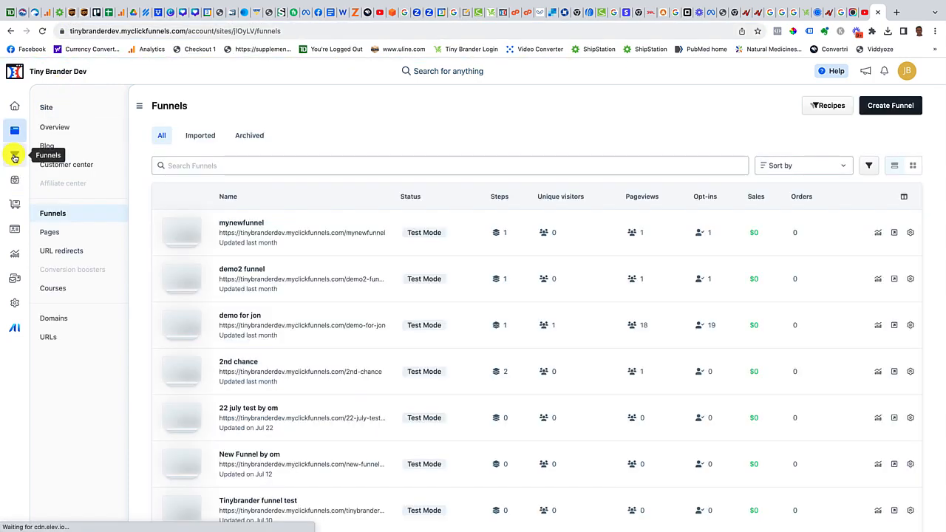
click(902, 105)
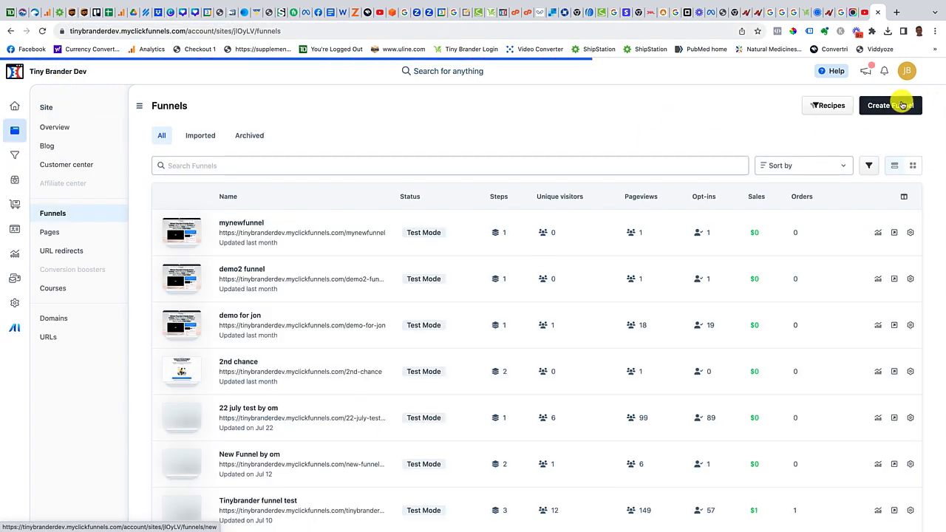
click(369, 276)
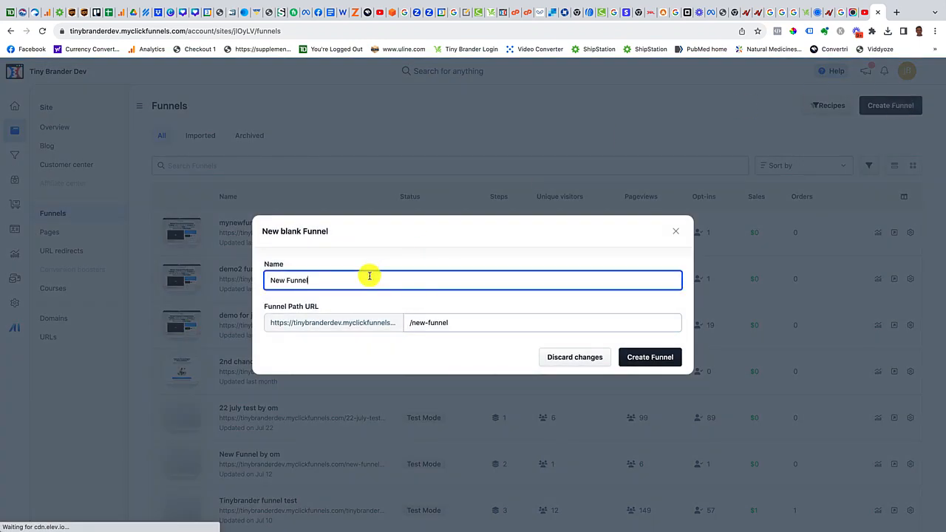
text(Jon)
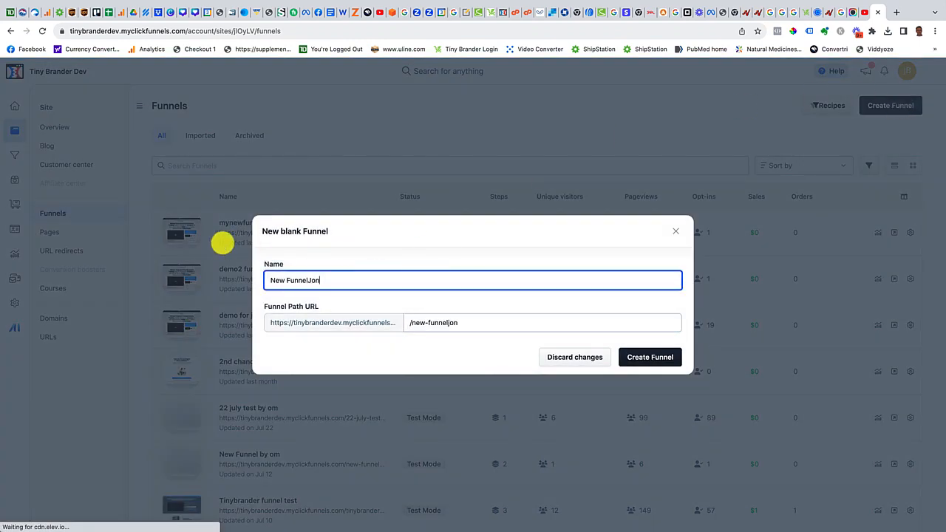
text(s Test CBD )
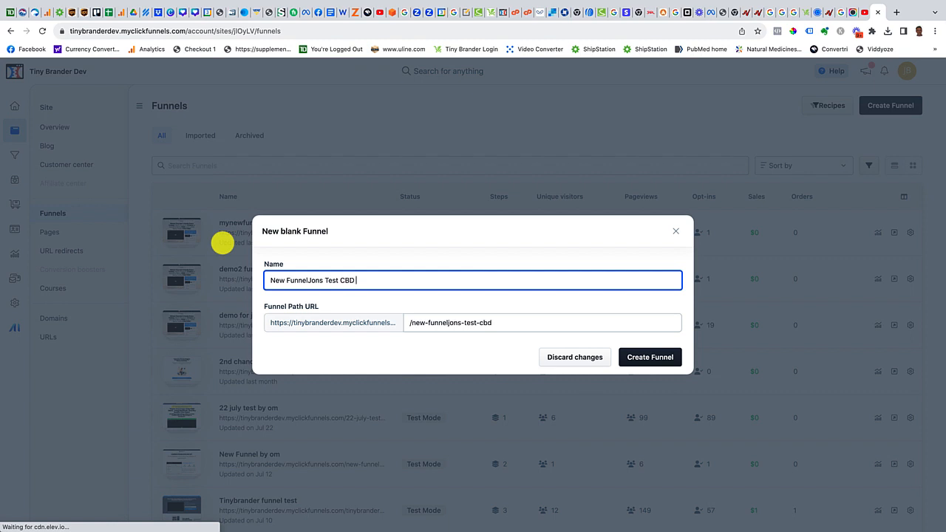
text(FUnnel;)
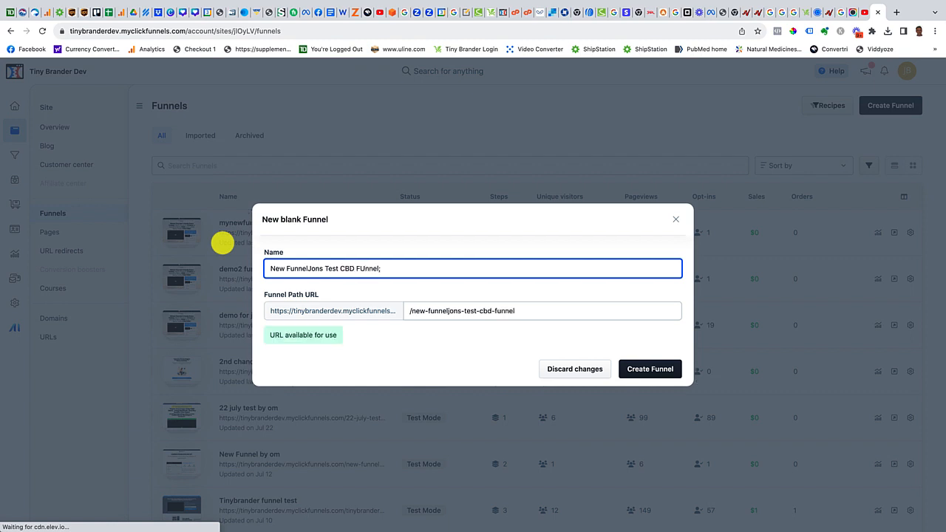
key(BackSpace)
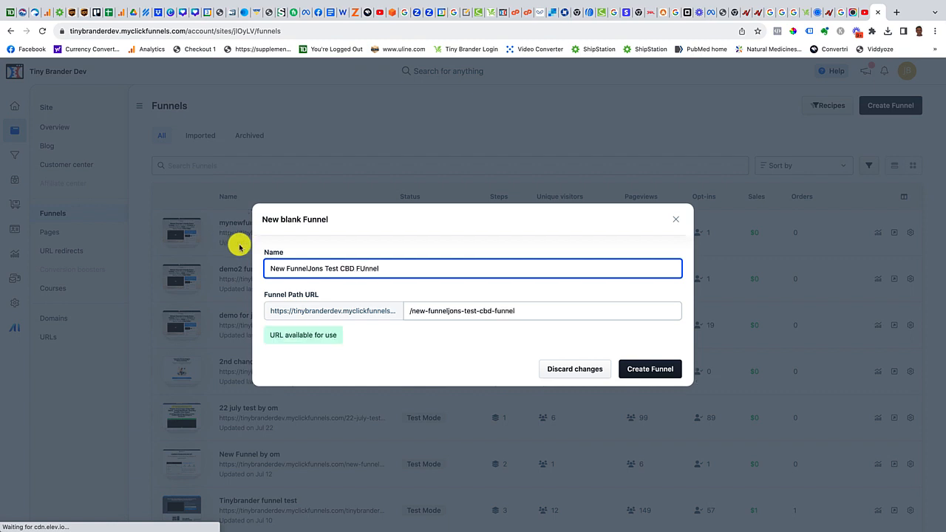
click(634, 368)
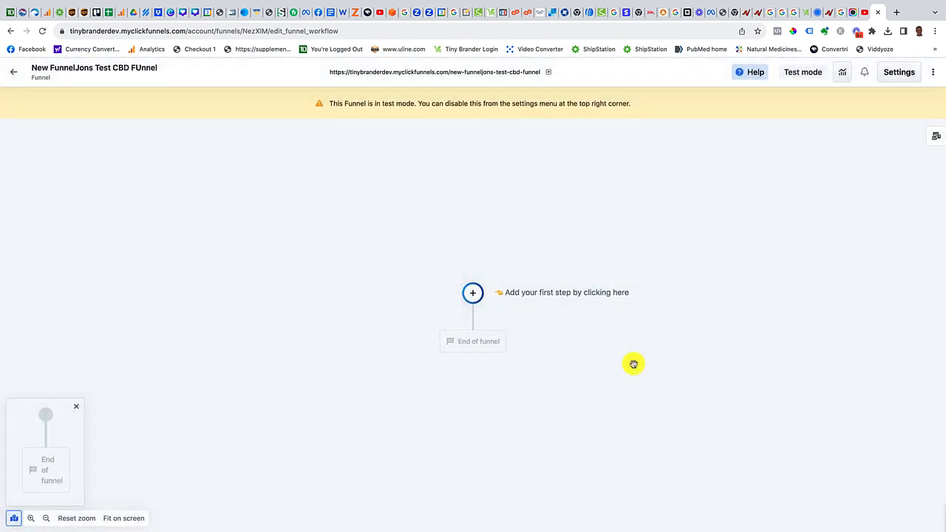
- Add a page as the funnel's first step, using the 2-Step Cart Page template from the Order category
click(473, 295)
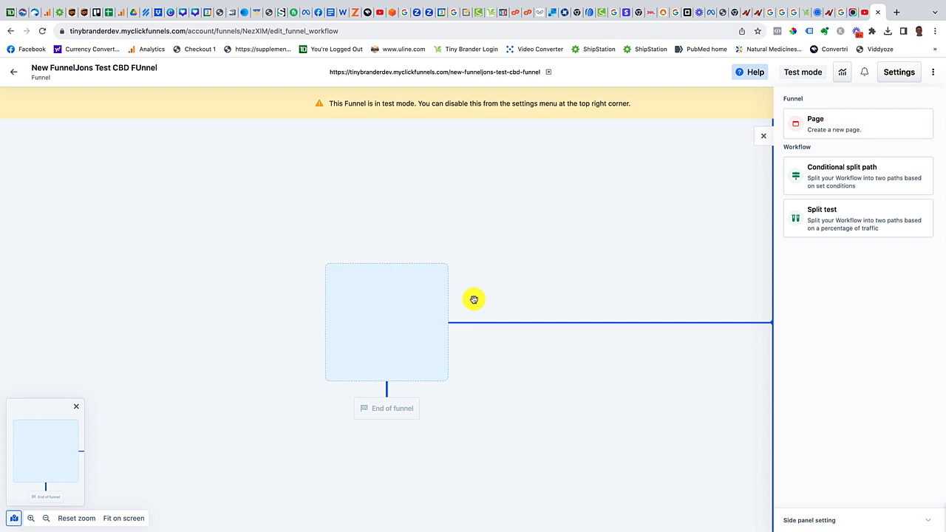
click(809, 133)
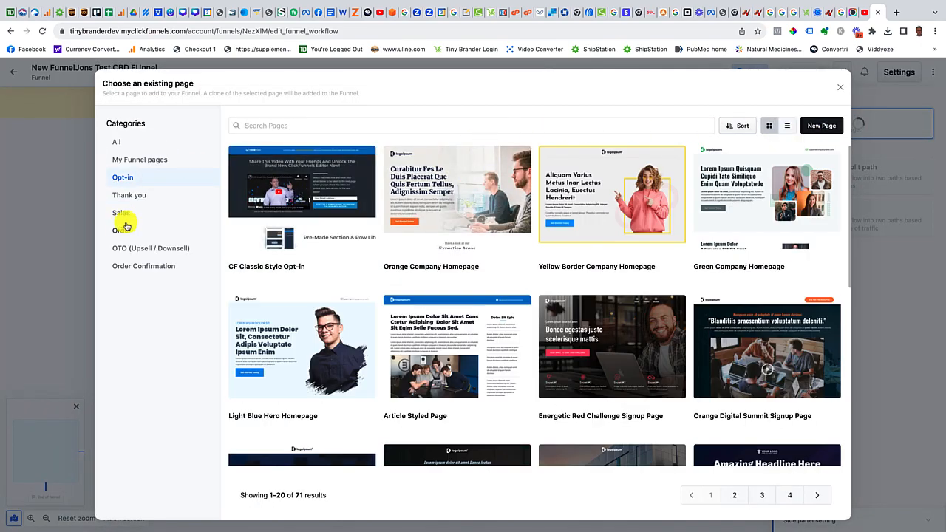
click(111, 213)
click(122, 230)
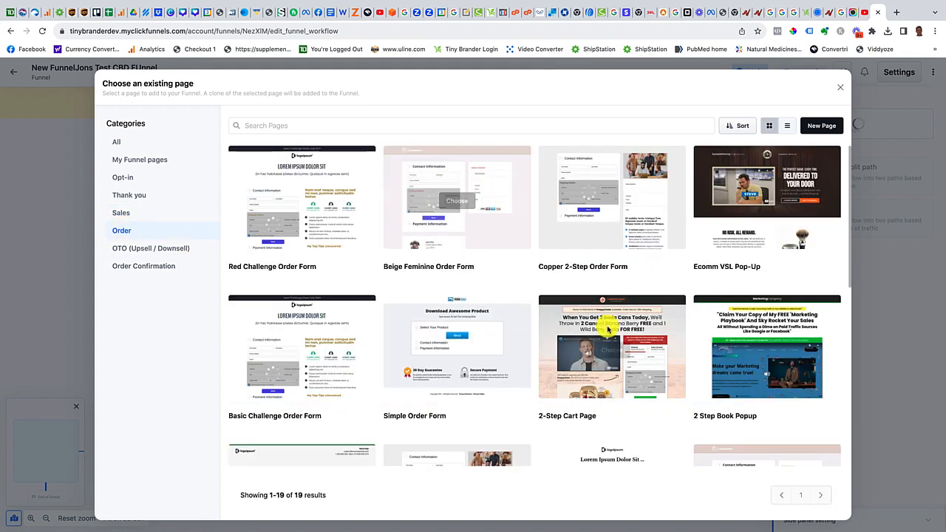
click(604, 353)
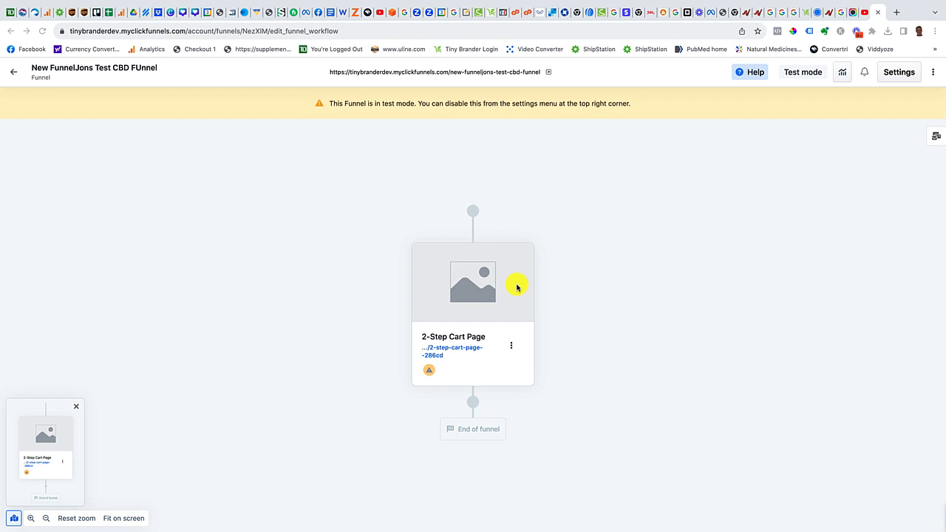
- Attach the existing test CBD oil product to the 2-Step Cart Page
click(511, 347)
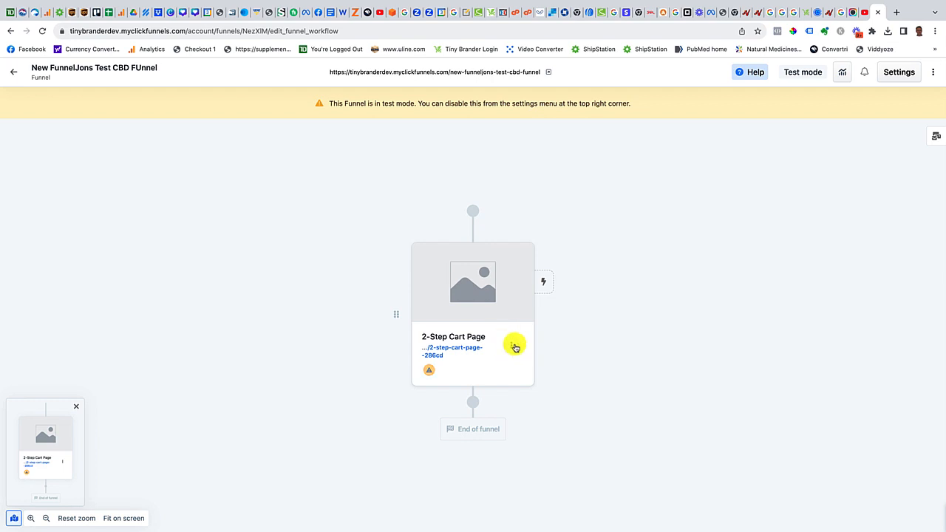
click(511, 346)
click(549, 387)
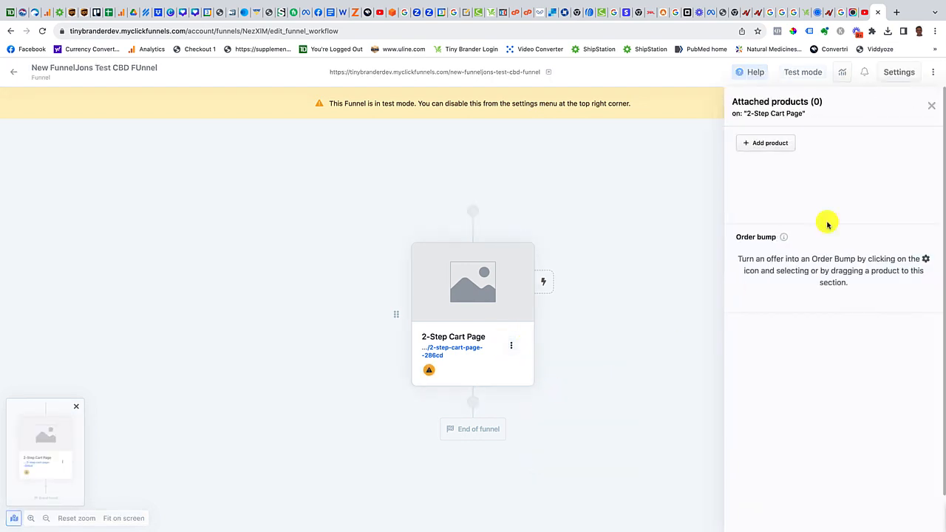
click(769, 145)
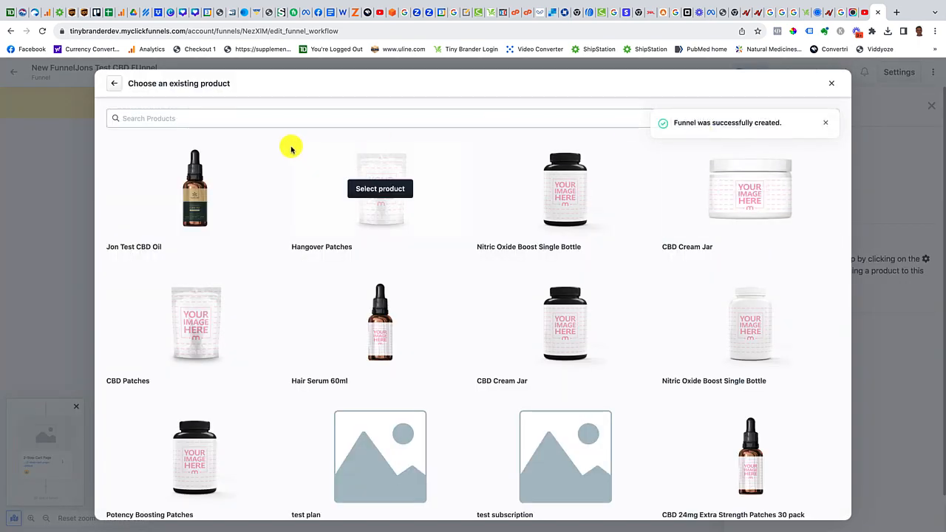
click(192, 190)
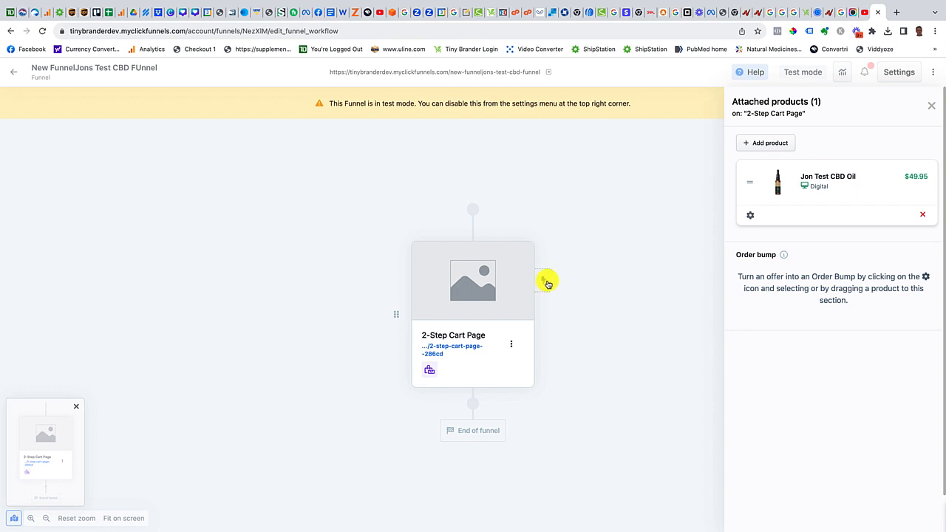
- Create a new workflow on the 2-Step Cart Page, named with the owner's first name plus "CBD Sale Trigger", with event type Order - Successful Purchase
click(545, 284)
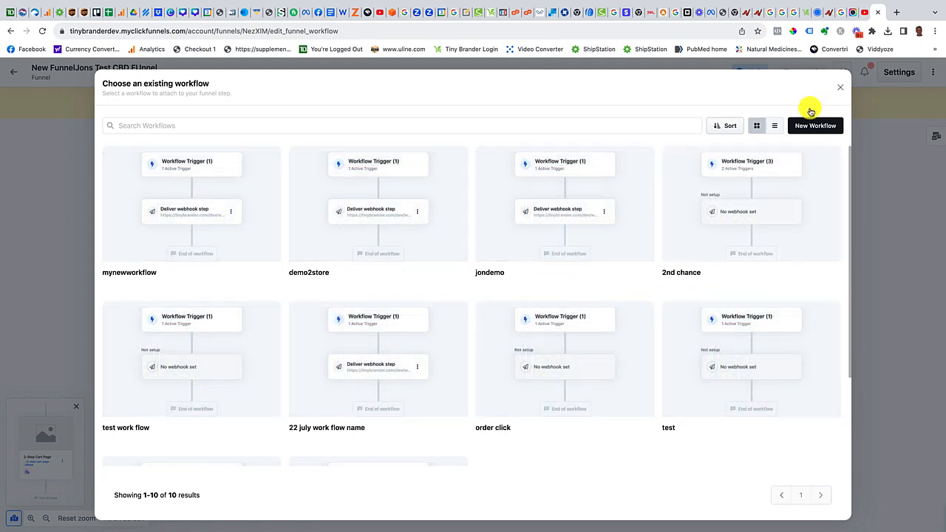
click(818, 127)
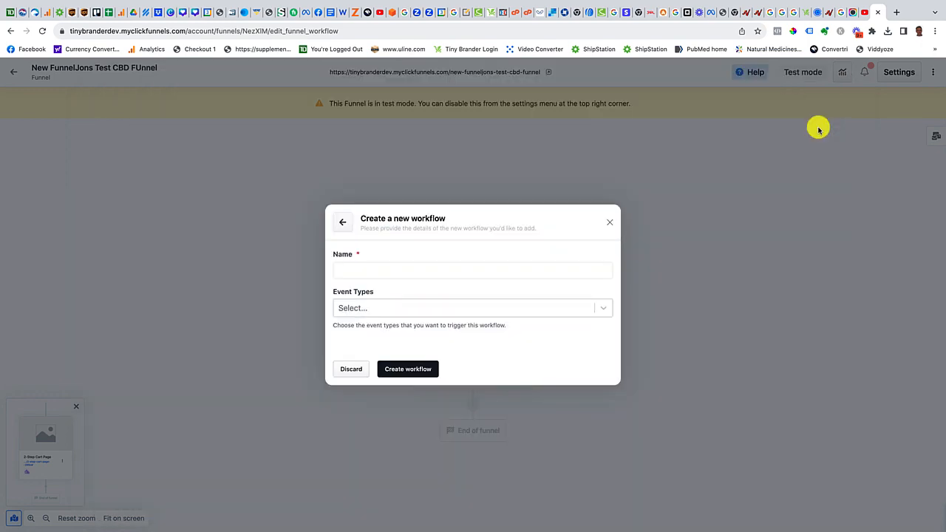
click(344, 269)
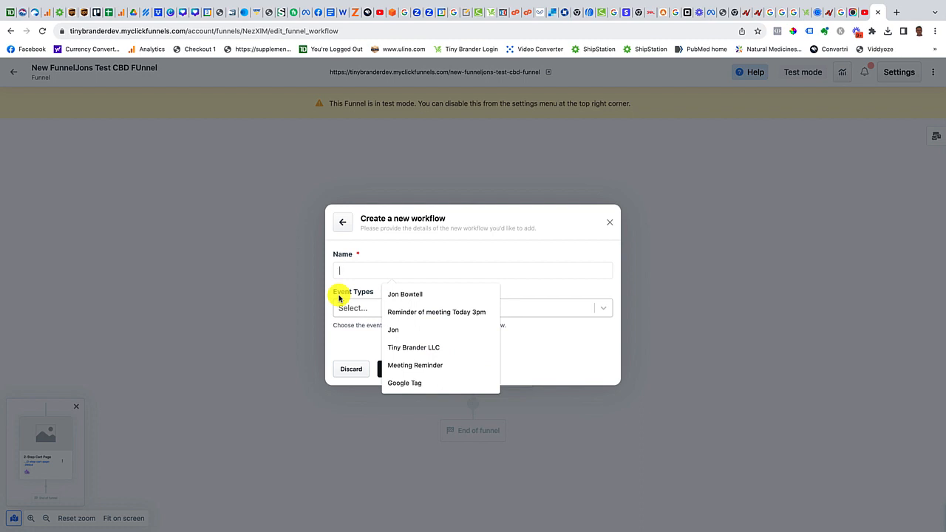
text(Jon CBD Sale)
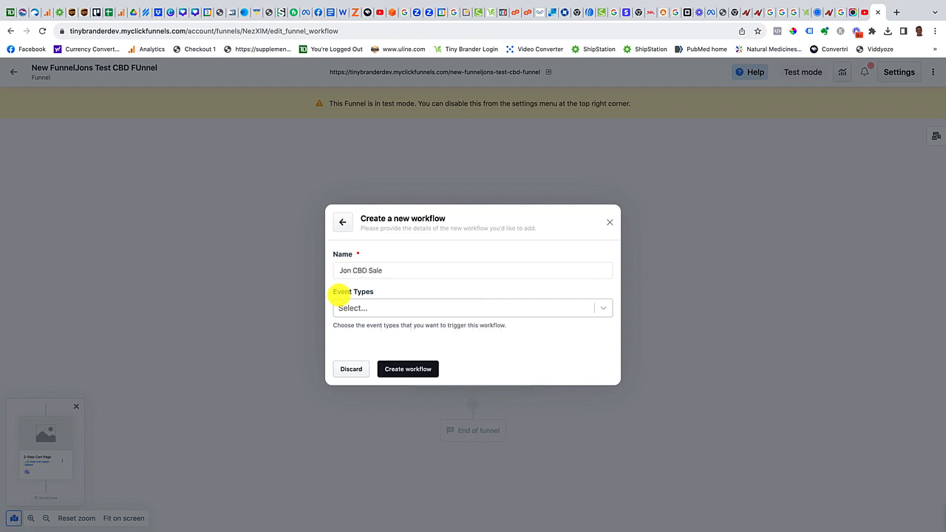
text( Trigger)
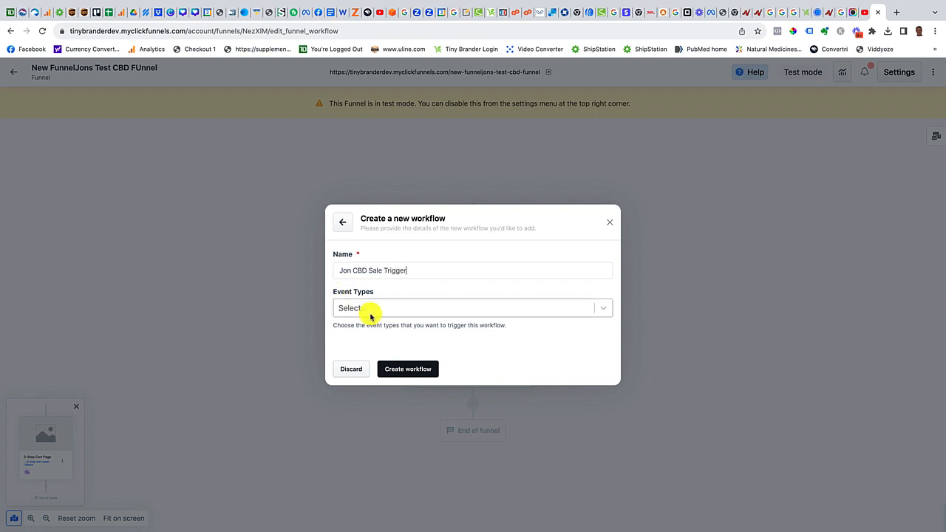
click(368, 307)
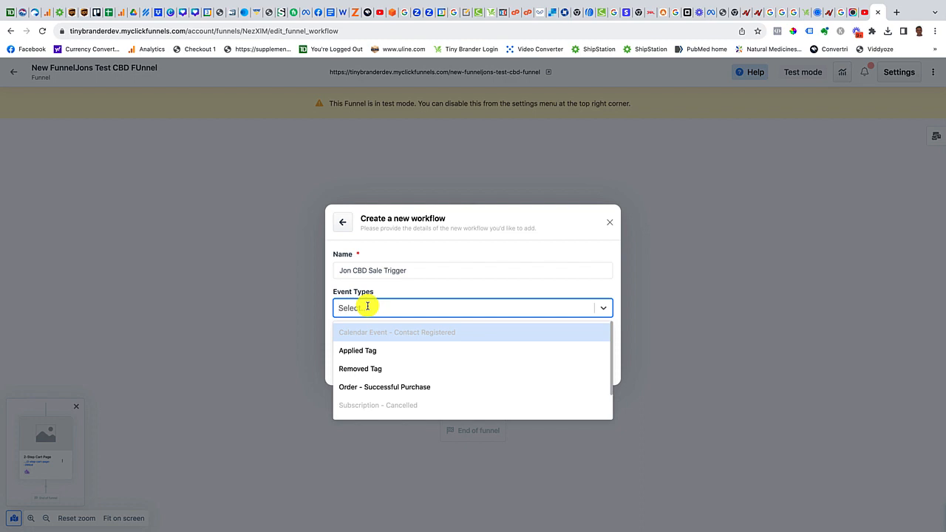
click(409, 388)
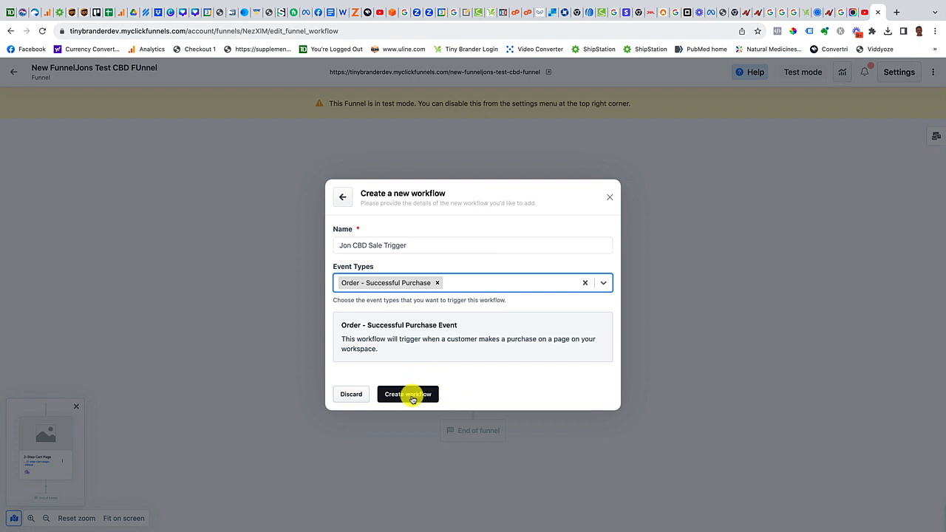
click(410, 394)
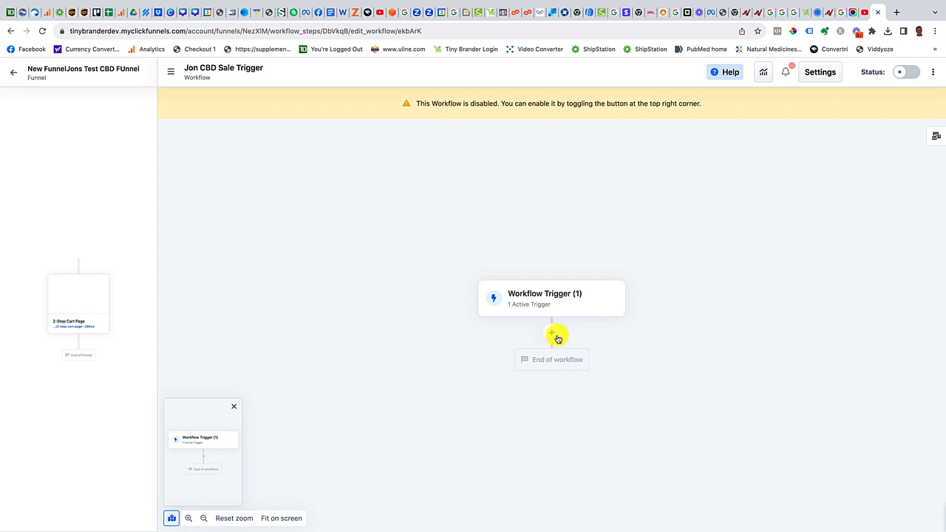
- Add a webhook step after the workflow trigger, using the existing Tiny Brander Integration webhook
click(550, 335)
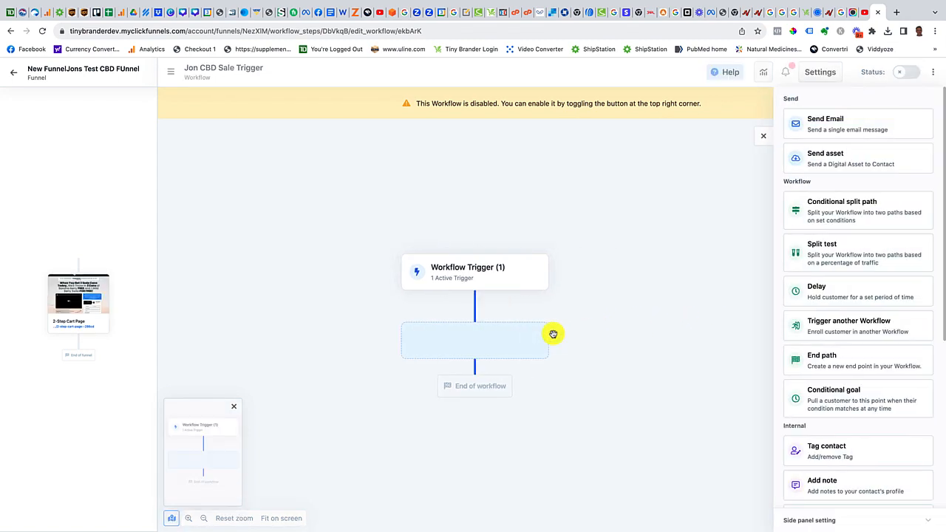
scroll(884, 281, down, 3)
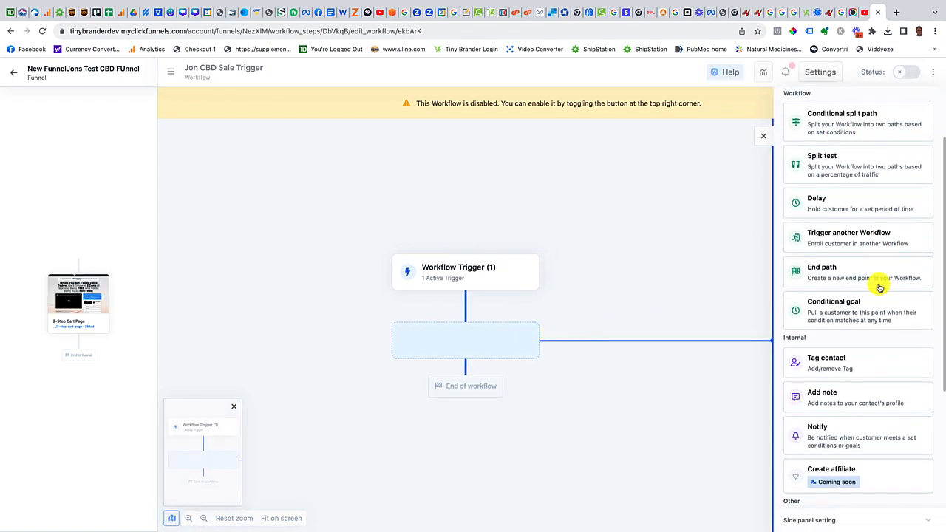
scroll(875, 285, down, 2)
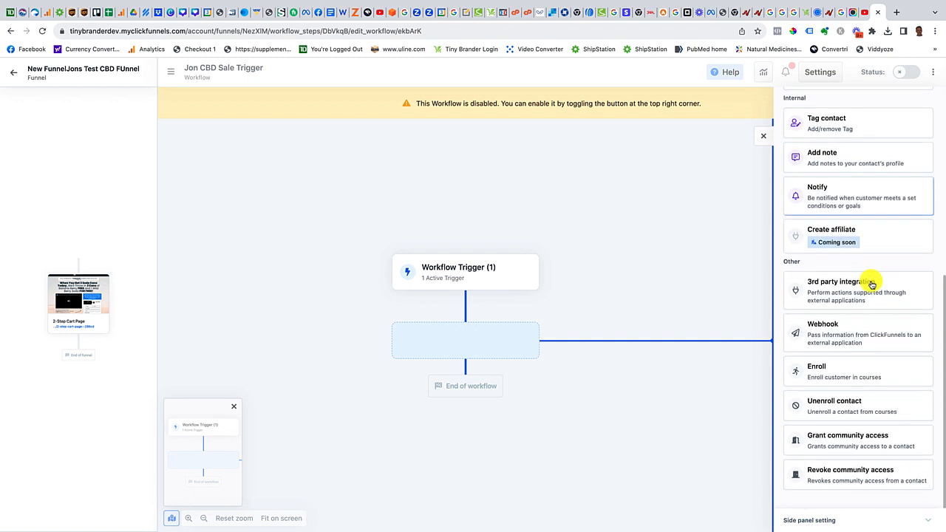
click(830, 332)
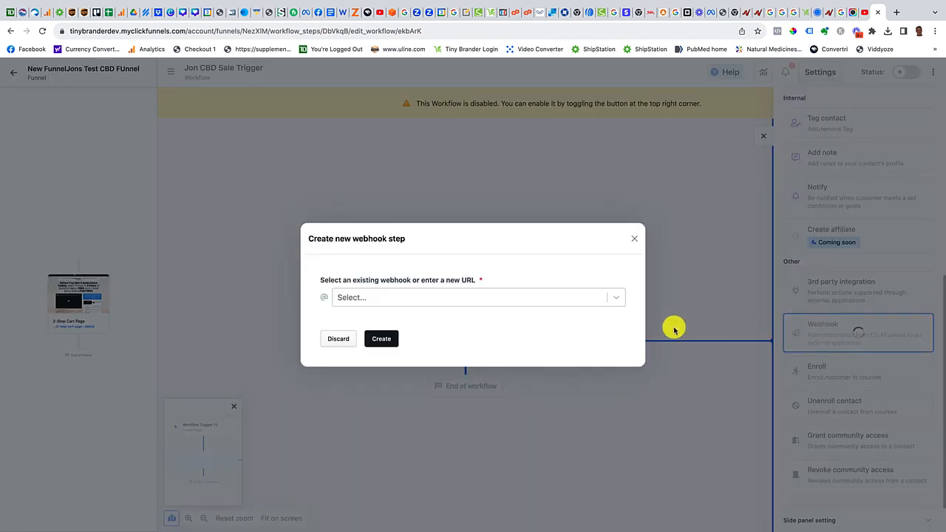
click(617, 299)
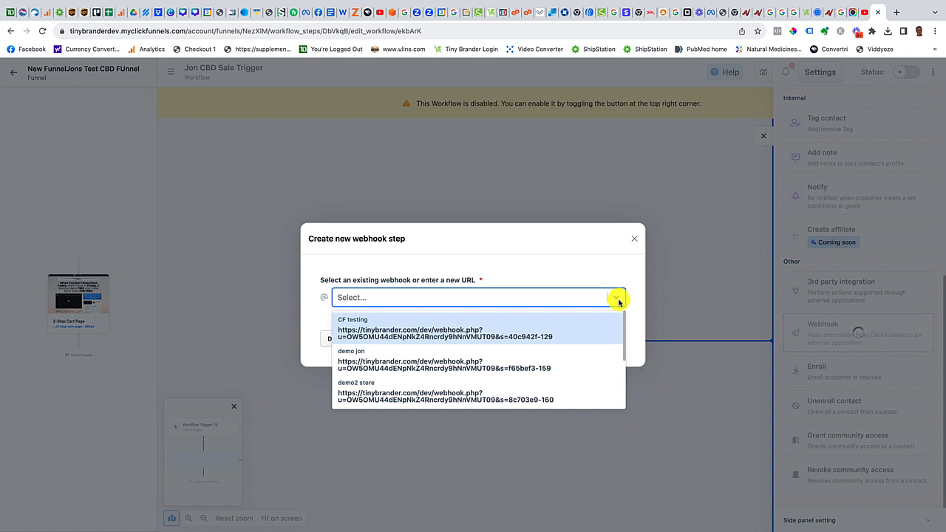
scroll(570, 343, down, 3)
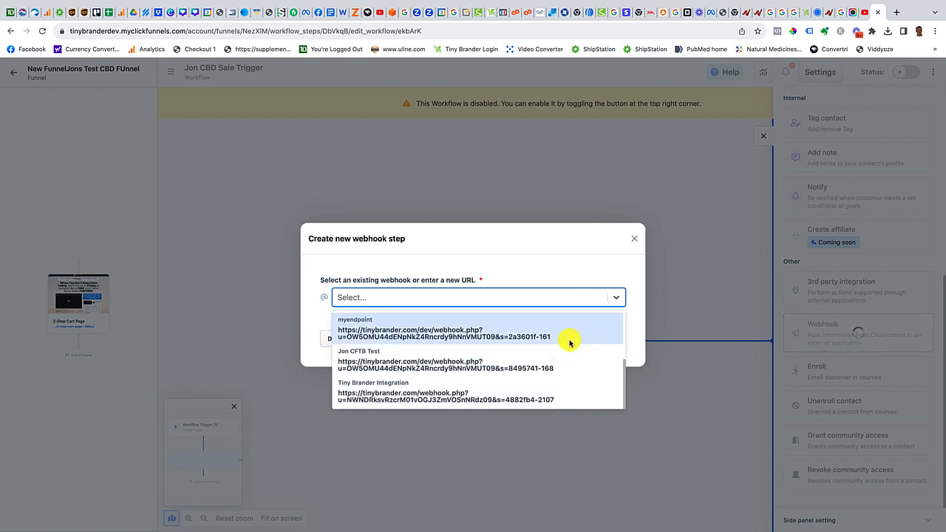
click(406, 390)
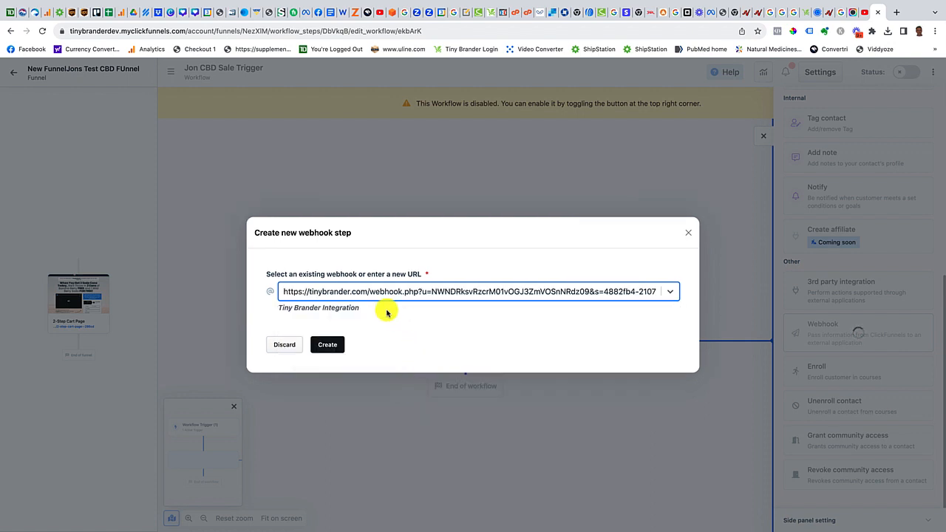
click(329, 345)
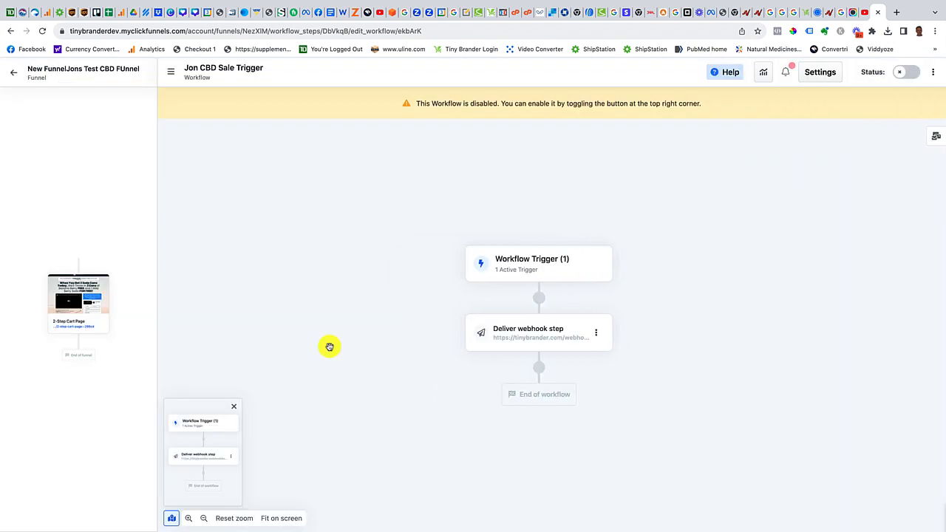